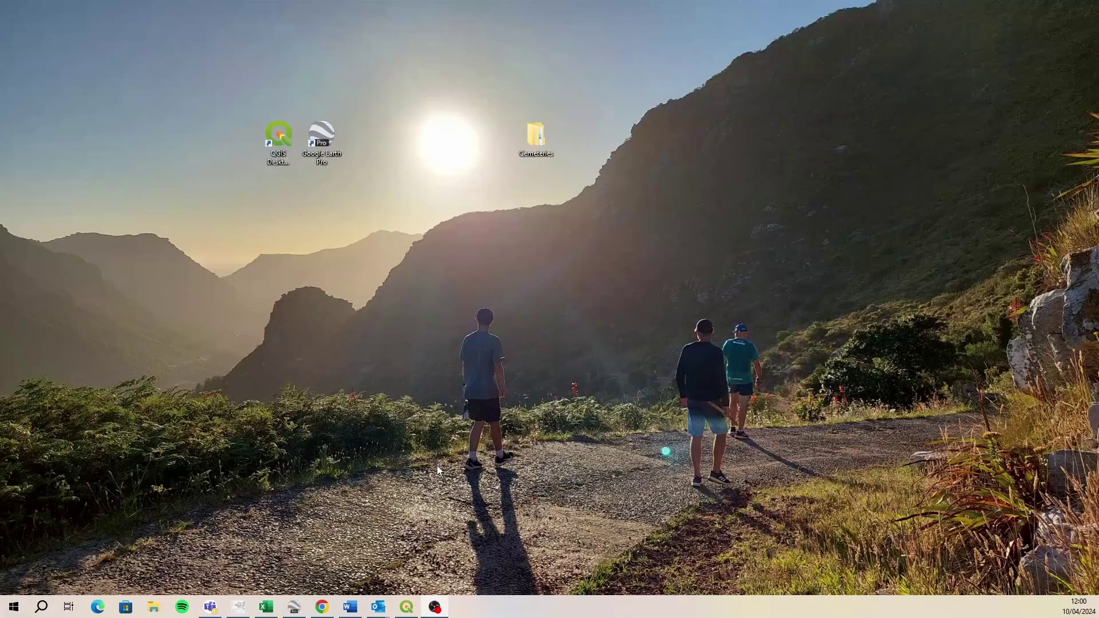
# Step: Launch QGIS from the taskbar so it shows an empty untitled project
pyautogui.click(406, 607)
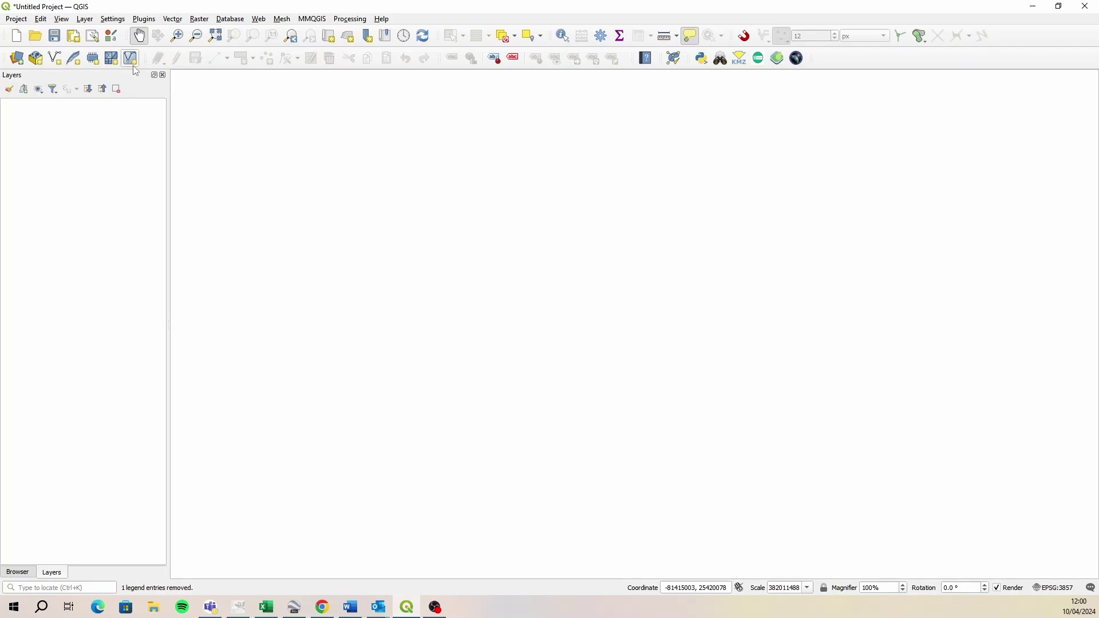
pyautogui.click(144, 20)
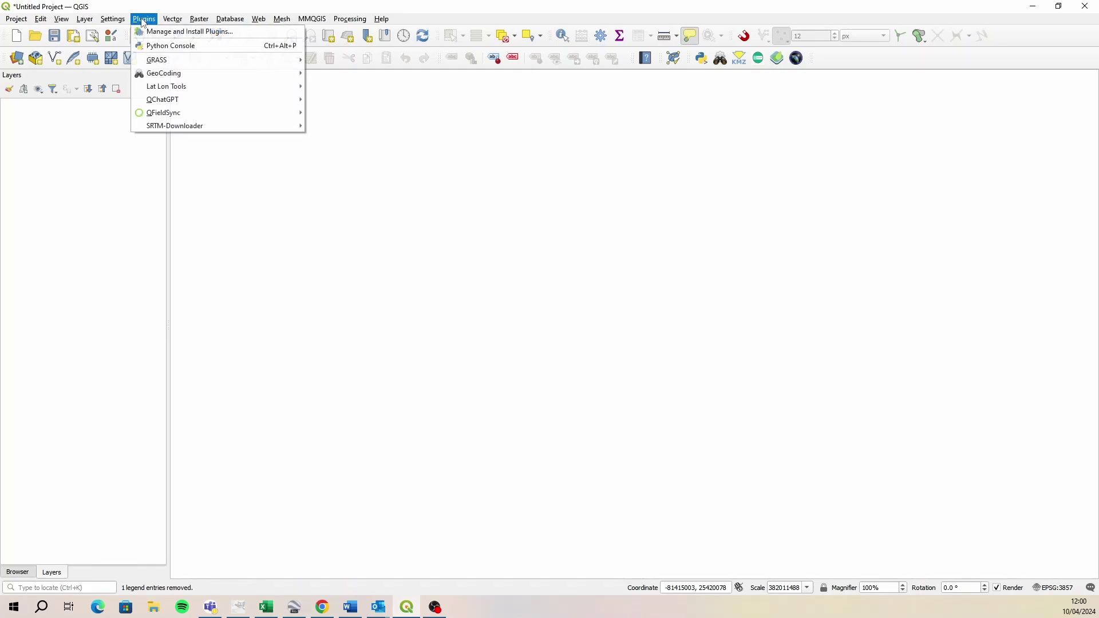
pyautogui.click(174, 32)
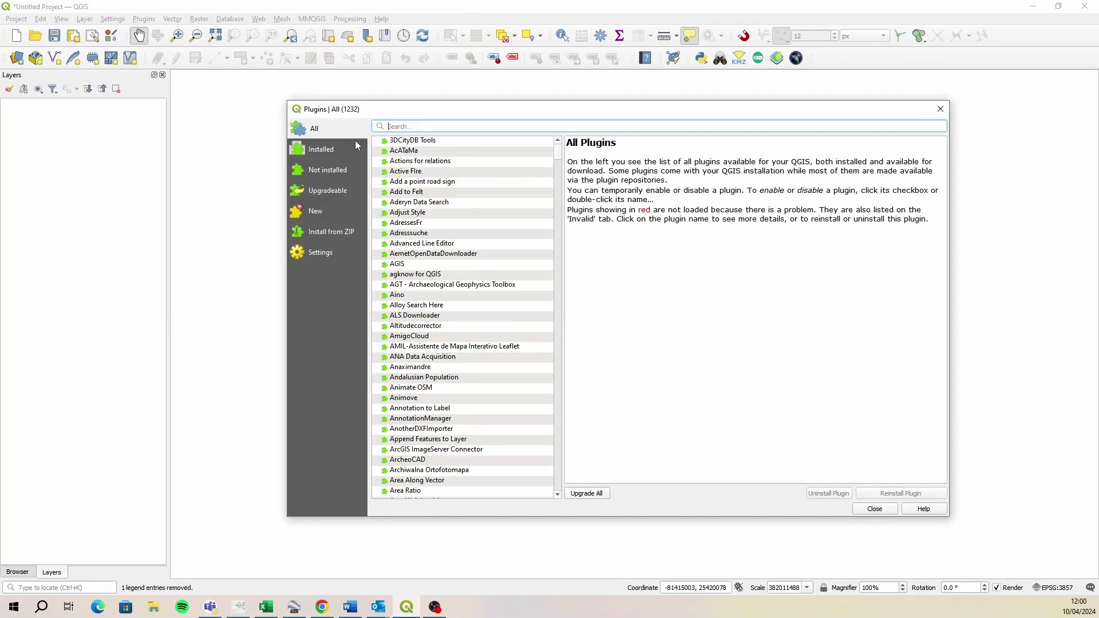
pyautogui.click(335, 151)
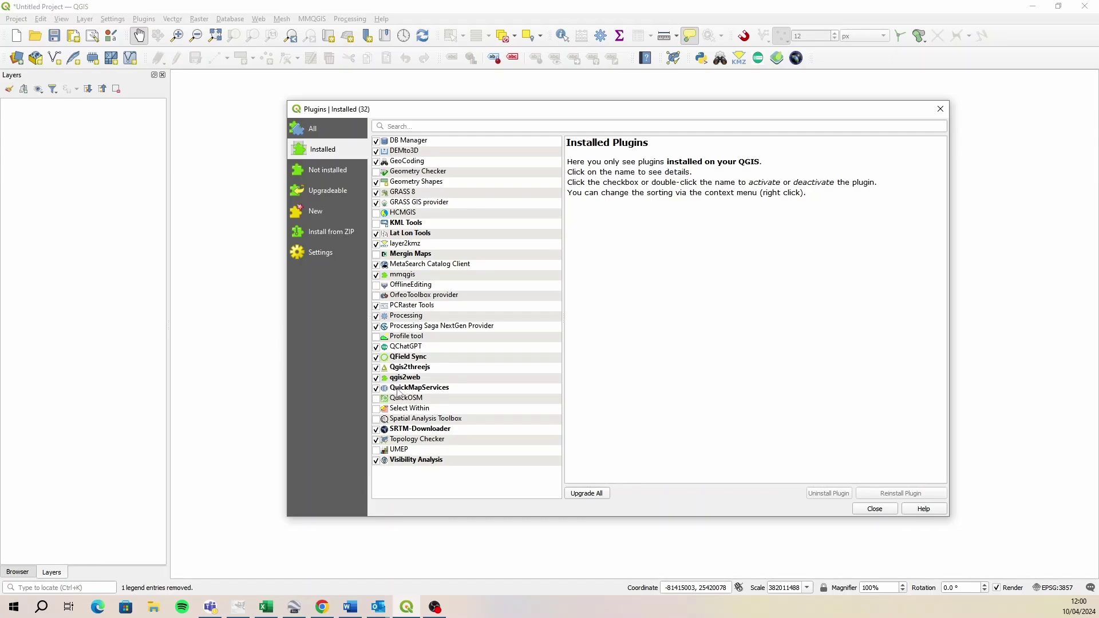
pyautogui.click(331, 129)
pyautogui.click(417, 127)
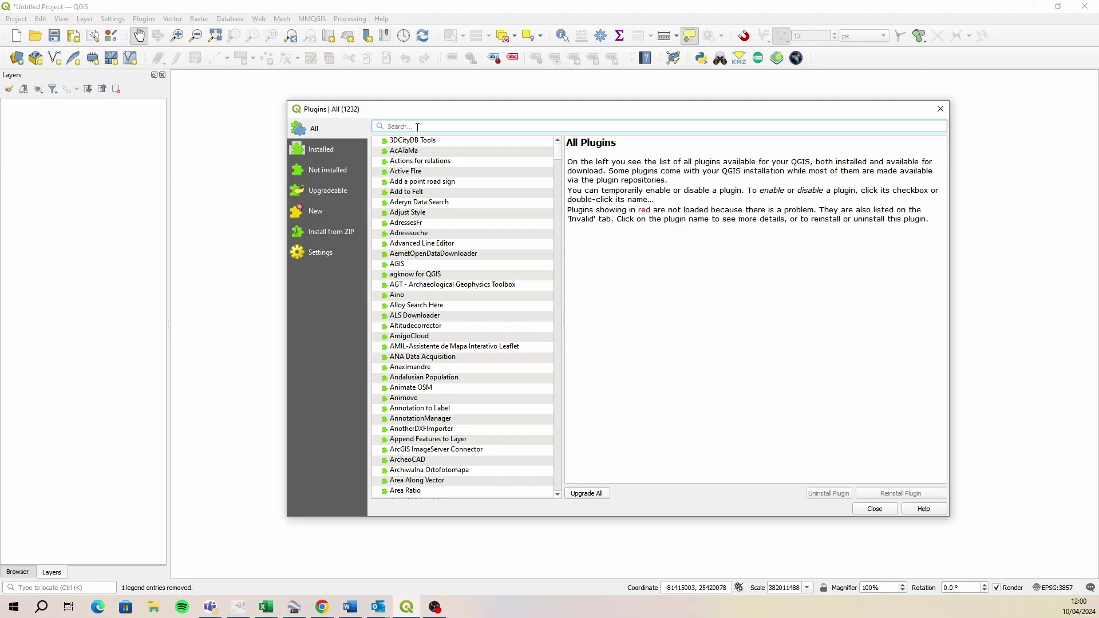
pyautogui.write('quick')
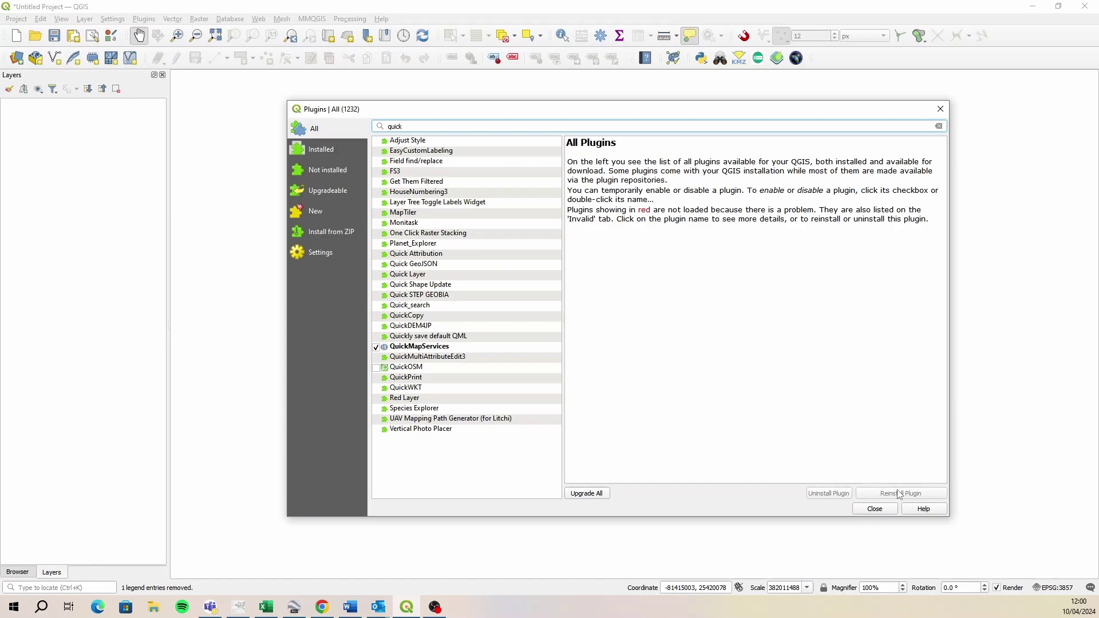
pyautogui.click(874, 509)
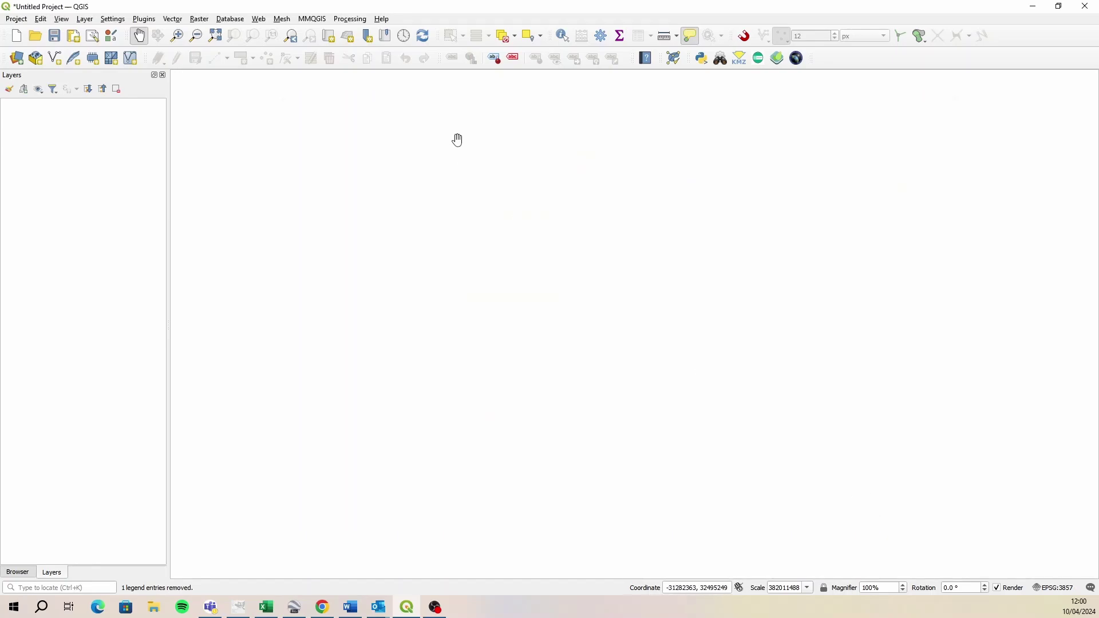
pyautogui.click(259, 19)
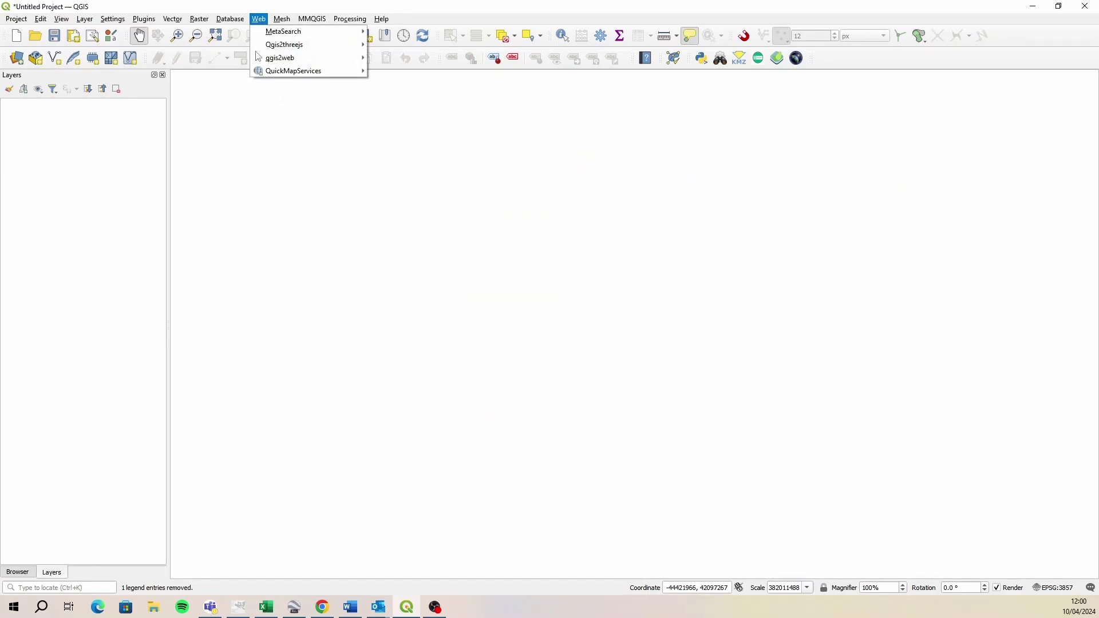
pyautogui.moveTo(289, 72)
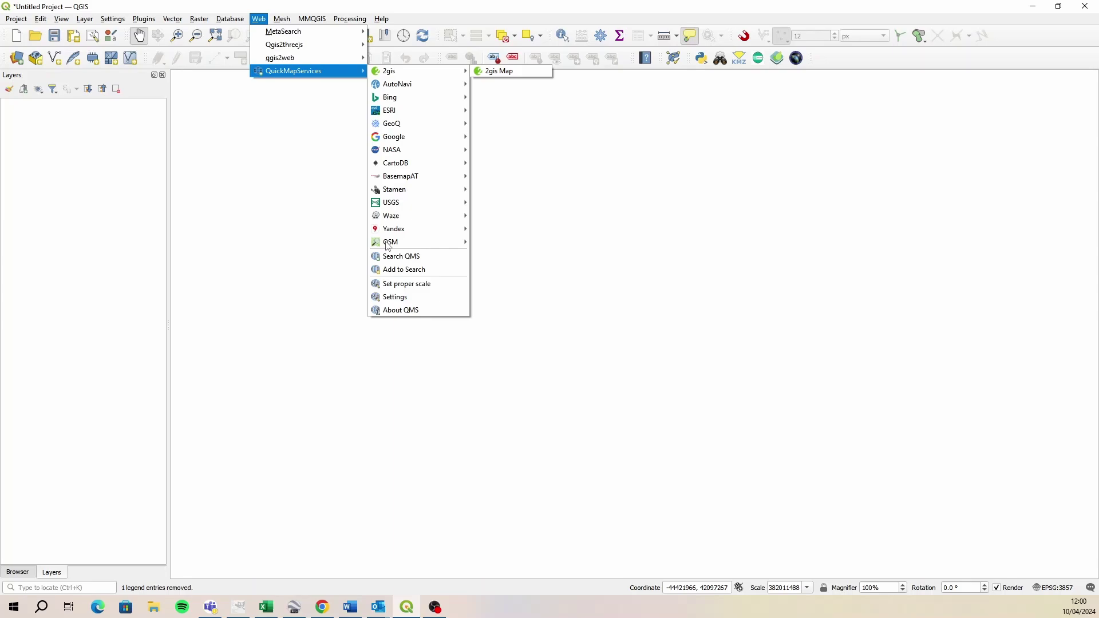
pyautogui.moveTo(420, 139)
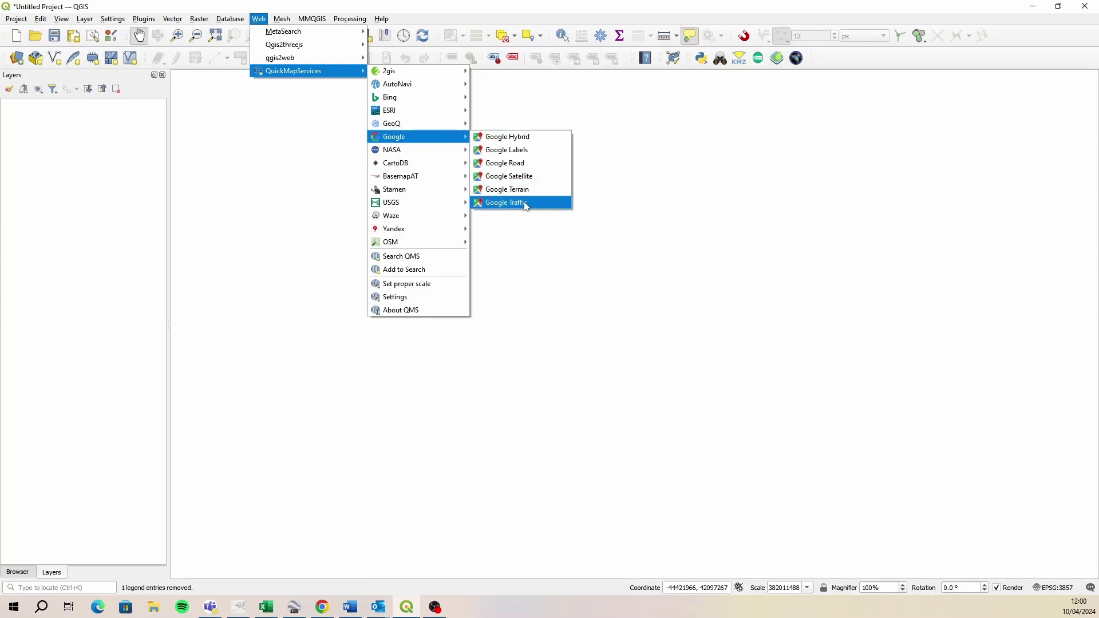
pyautogui.moveTo(435, 103)
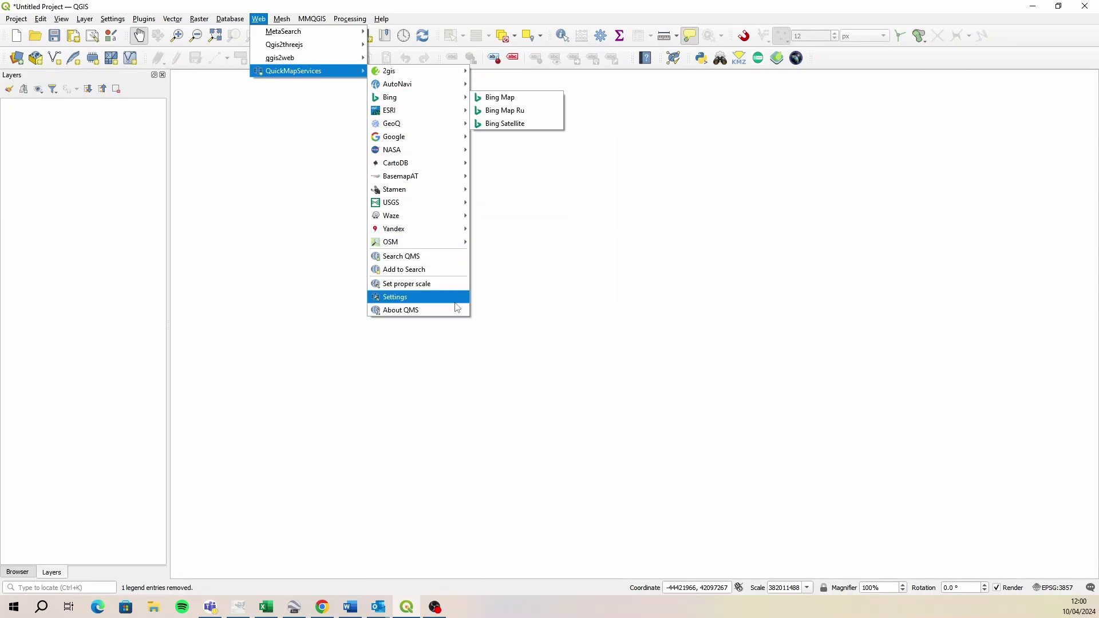
# Step: Download the QuickMapServices contributed pack from the More services settings and save it
pyautogui.click(426, 298)
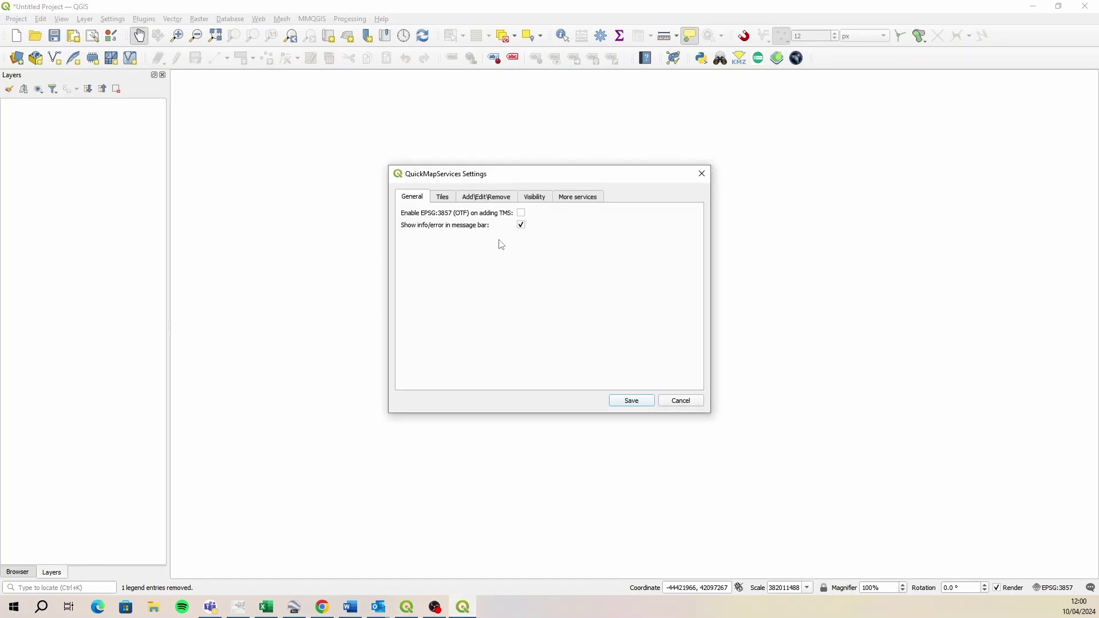
pyautogui.click(571, 200)
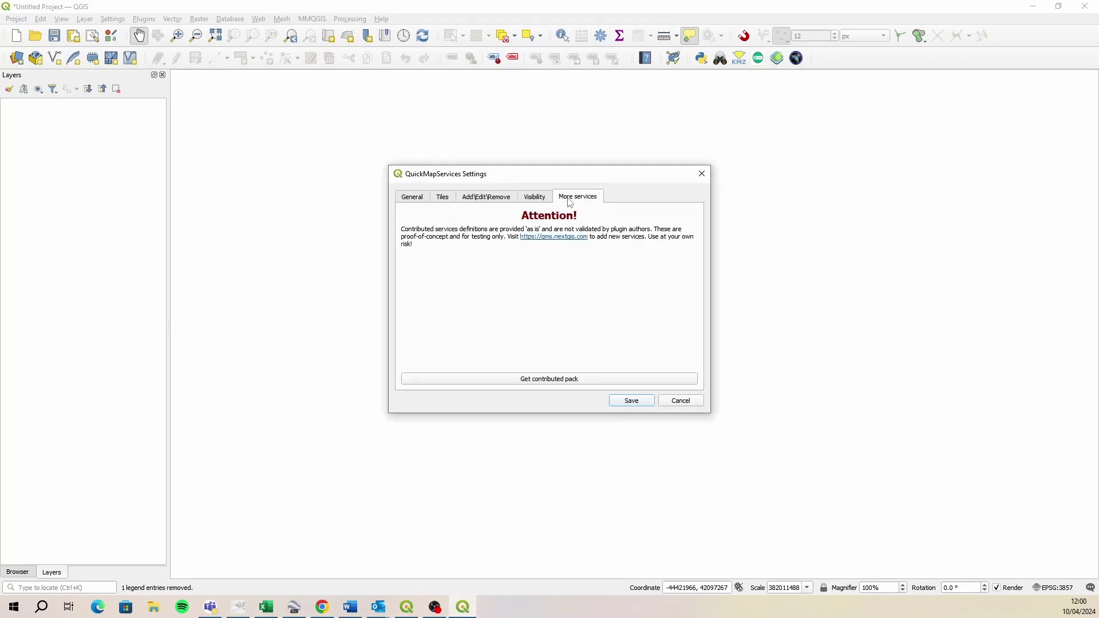
pyautogui.click(544, 381)
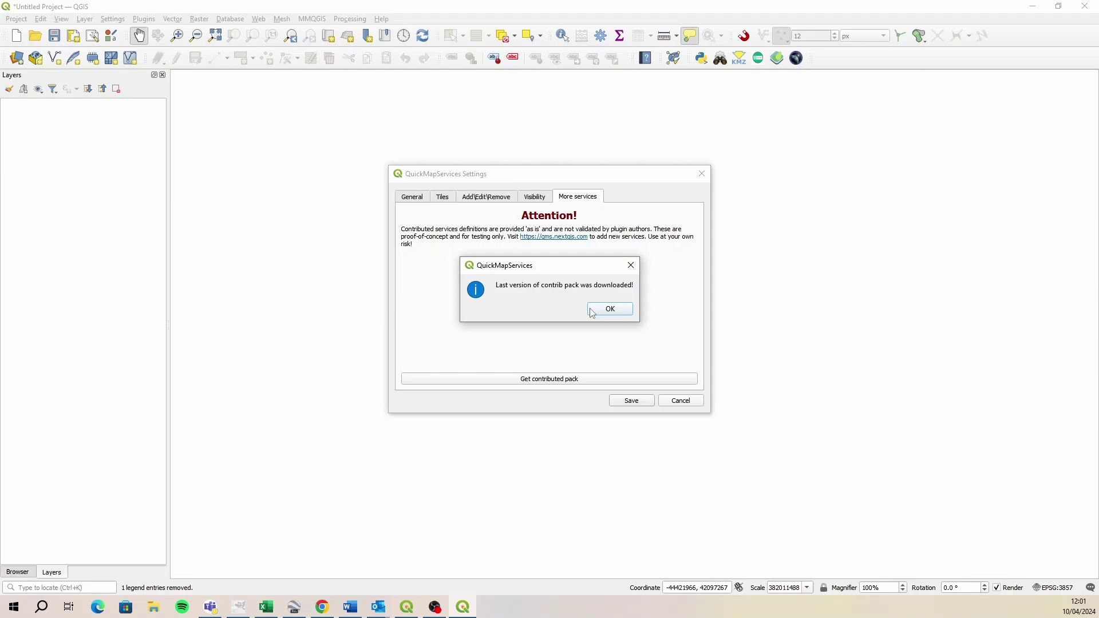
pyautogui.click(608, 309)
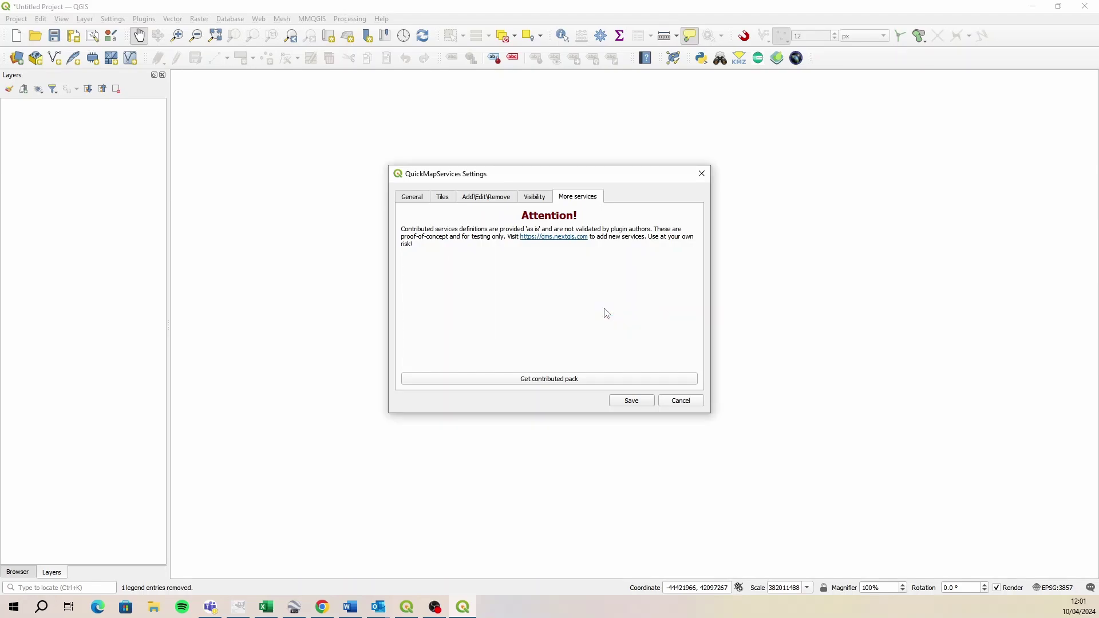
pyautogui.click(631, 401)
pyautogui.click(261, 19)
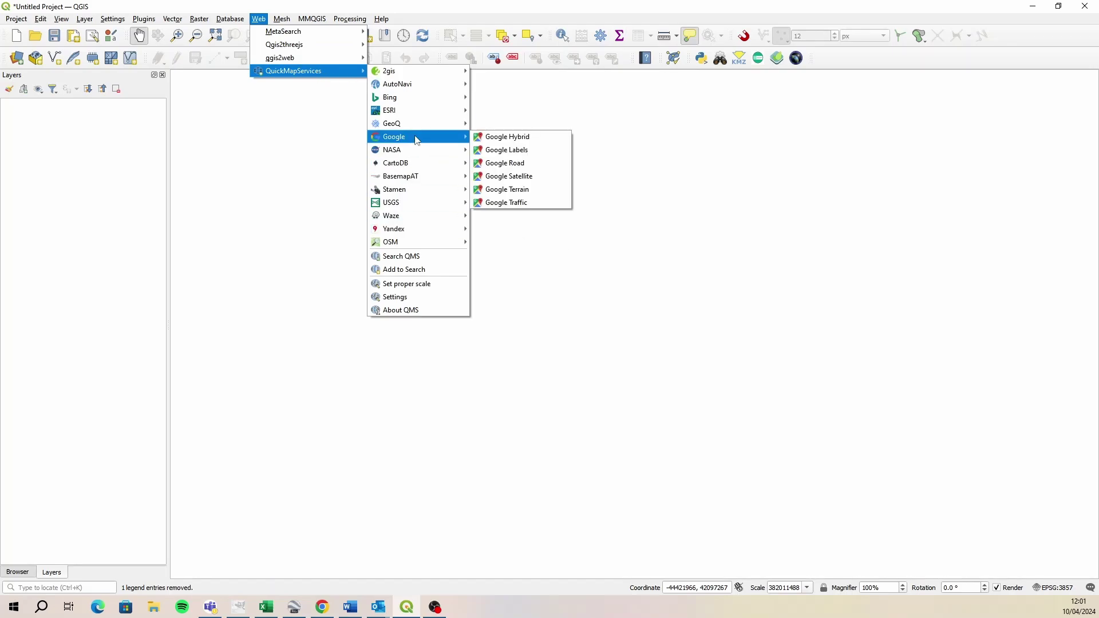
# Step: Add the Google Satellite and OSM Standard basemaps from QuickMapServices
pyautogui.moveTo(433, 126)
pyautogui.click(536, 176)
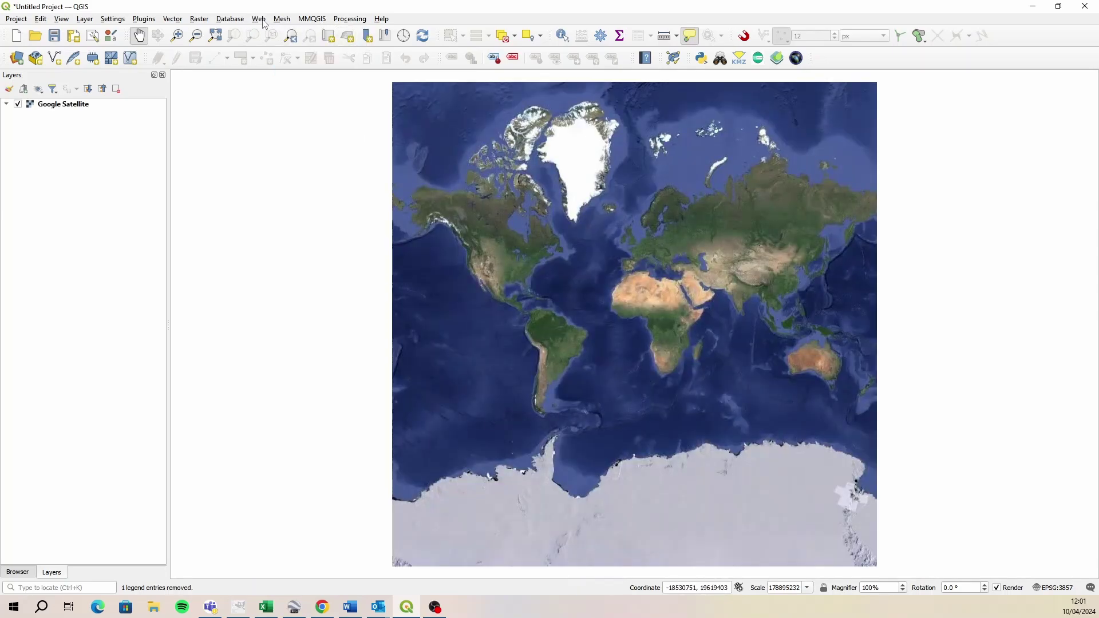
pyautogui.click(258, 19)
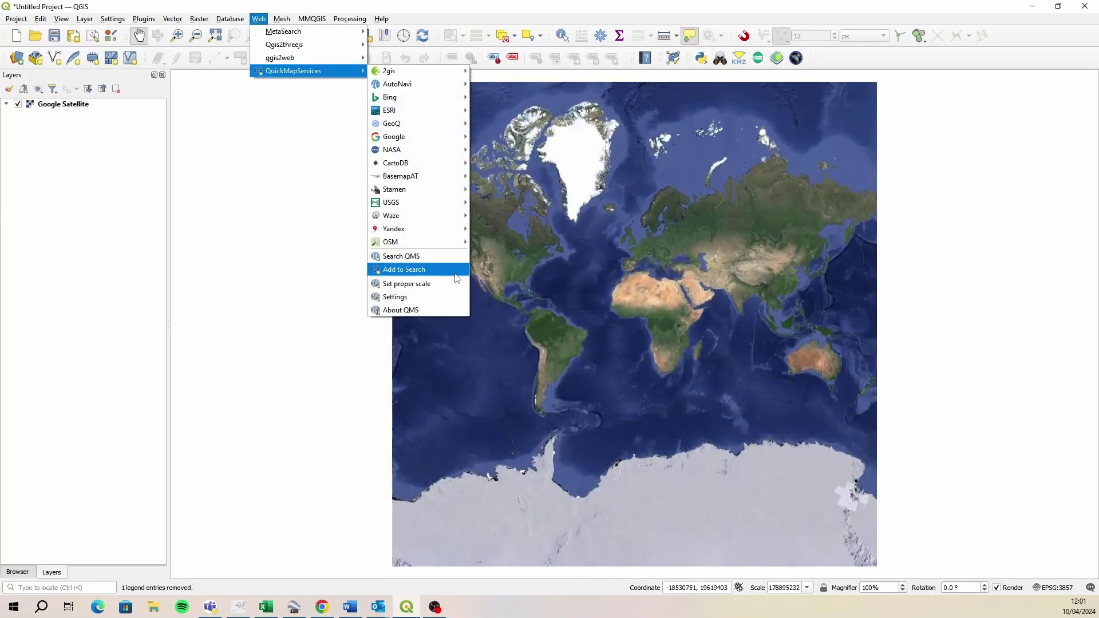
pyautogui.moveTo(425, 243)
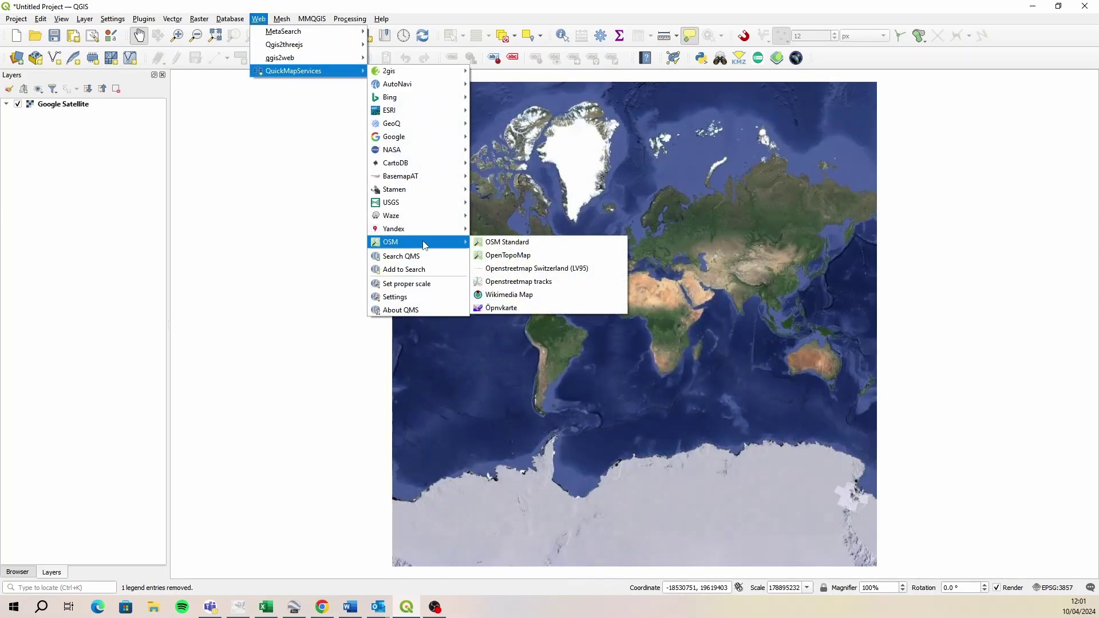
pyautogui.click(527, 245)
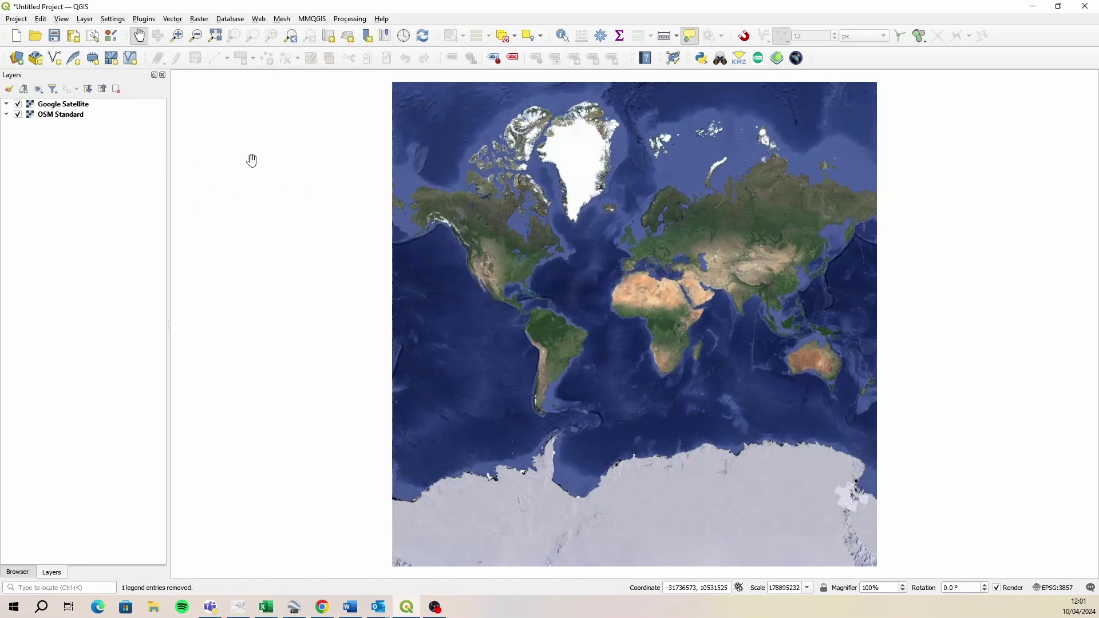
# Step: Zoom in with successive rectangles from southern Africa down to Cape Town and False Bay
pyautogui.click(177, 35)
pyautogui.moveTo(638, 355); pyautogui.dragTo(688, 399)
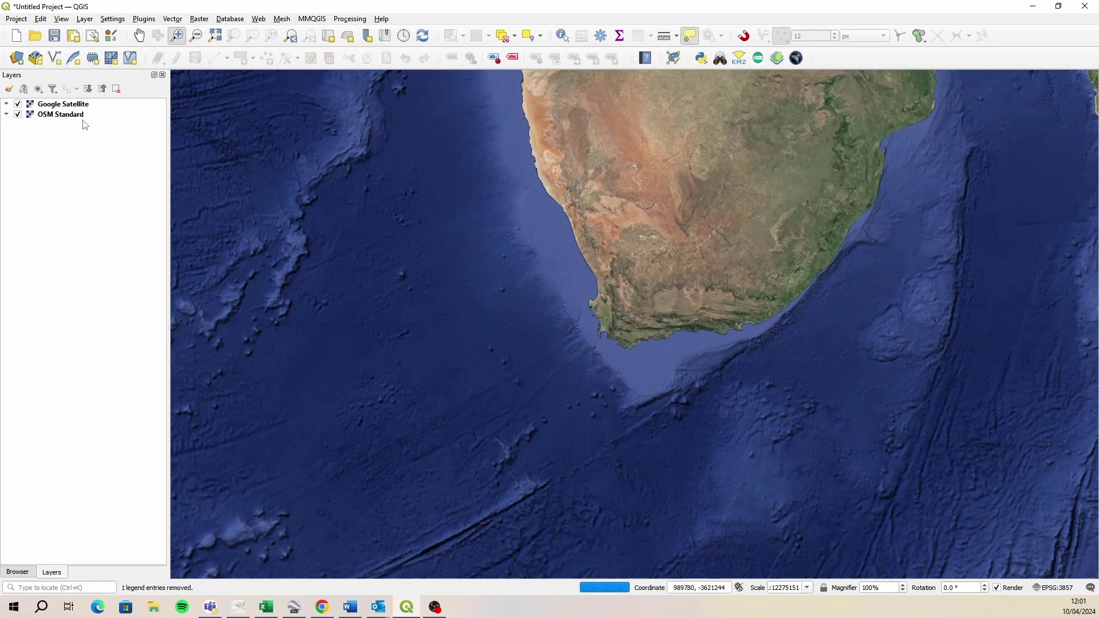
pyautogui.moveTo(567, 304); pyautogui.dragTo(653, 377)
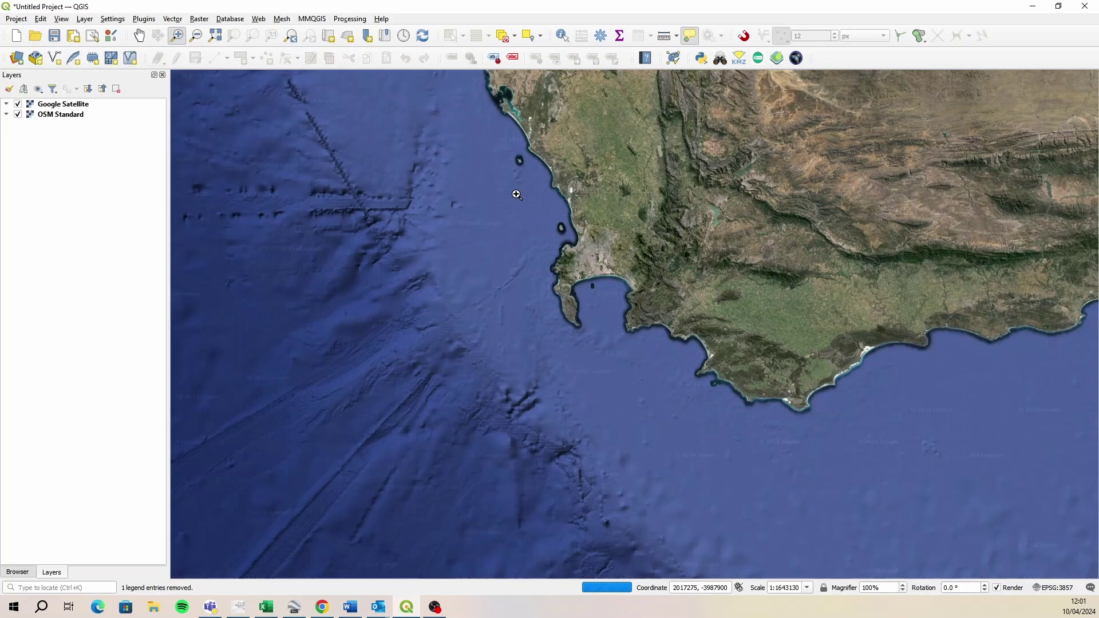
pyautogui.moveTo(518, 197); pyautogui.dragTo(668, 346)
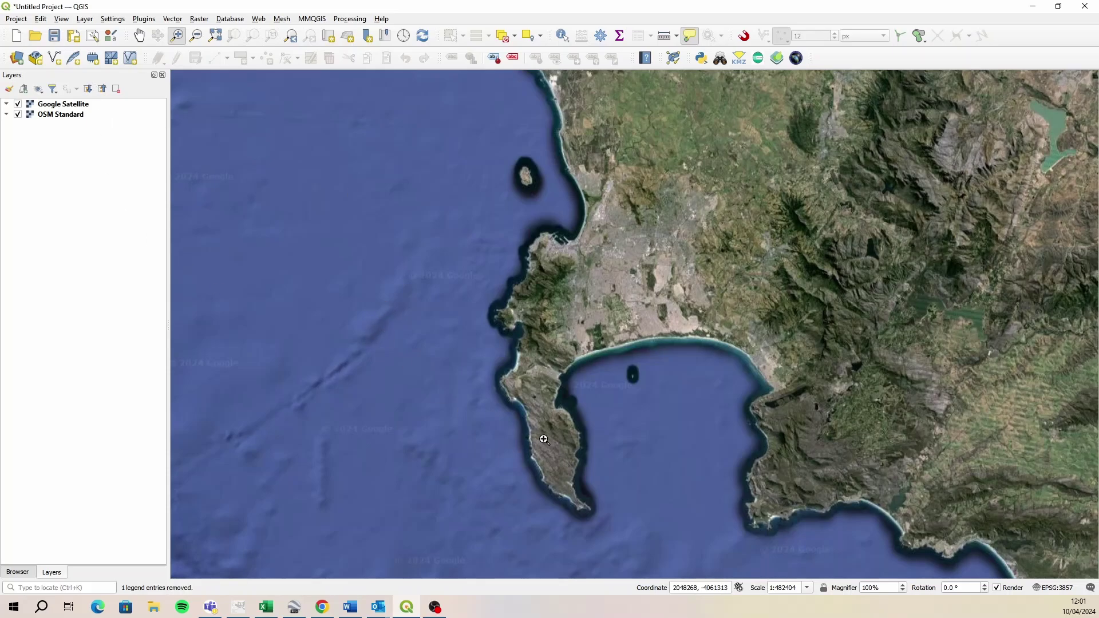
pyautogui.moveTo(493, 201); pyautogui.dragTo(738, 424)
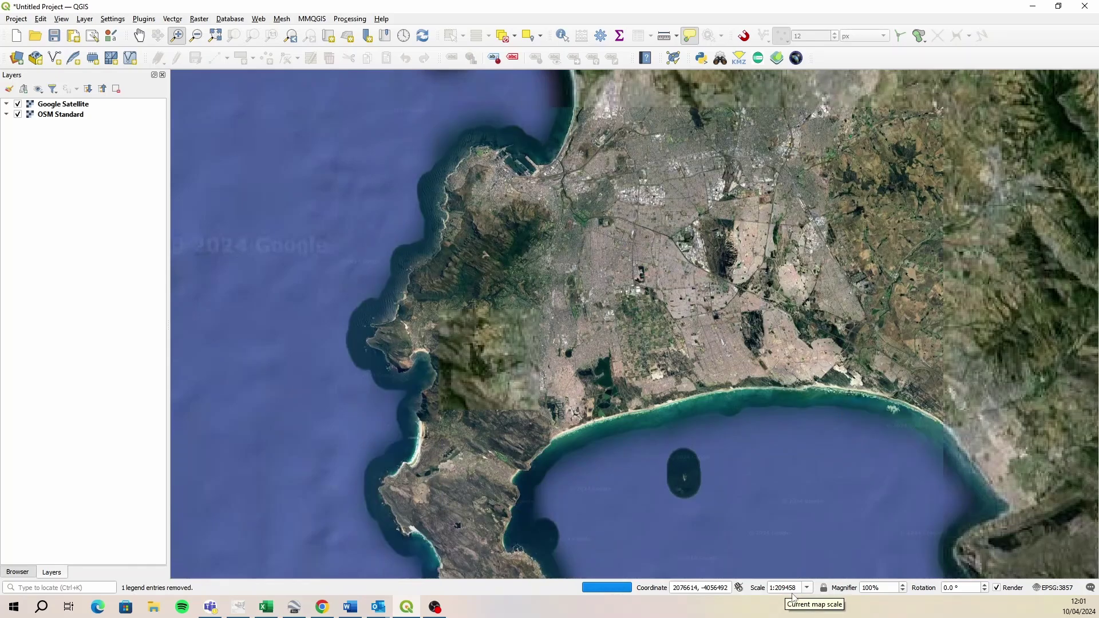
pyautogui.click(69, 105)
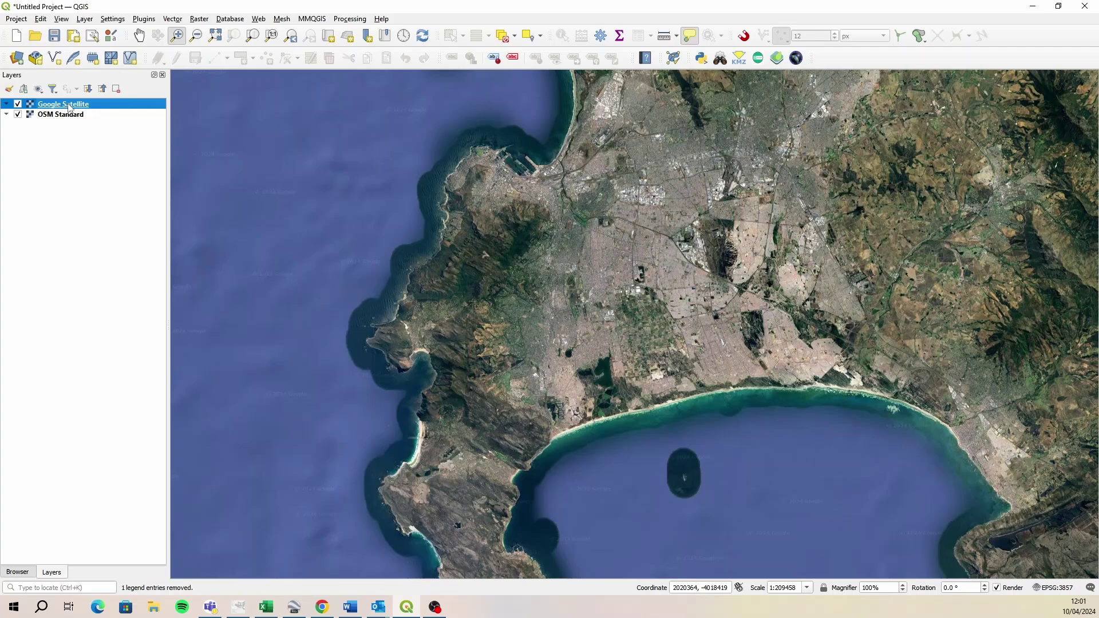
# Step: Enable scale-dependent visibility on the Google Satellite layer with minimum scale 1:1000
pyautogui.rightClick(70, 107)
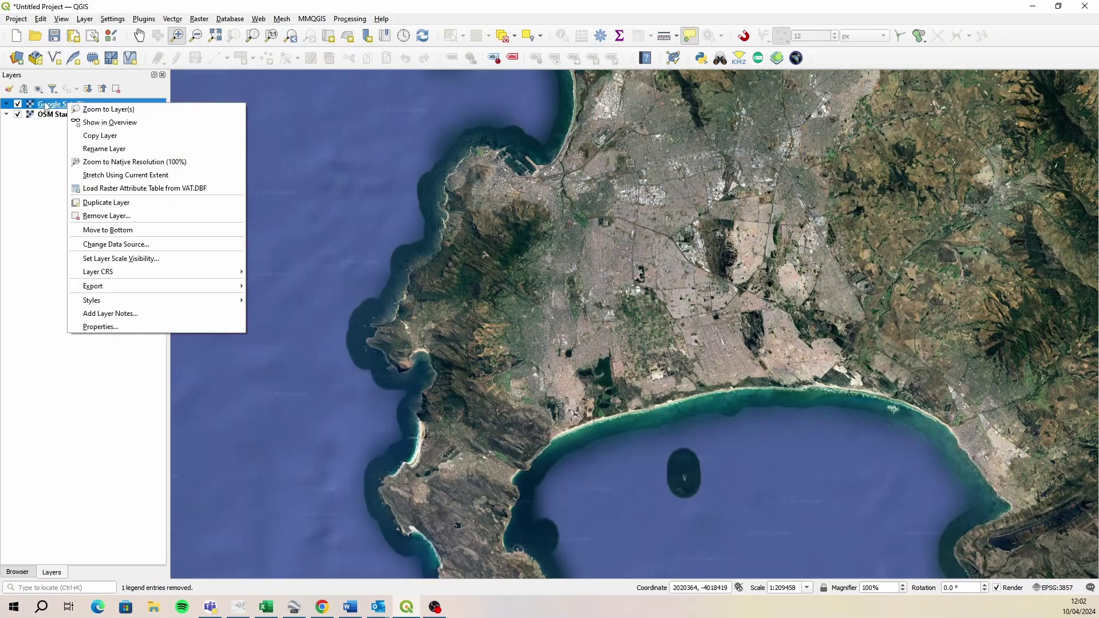
pyautogui.click(46, 107)
pyautogui.rightClick(46, 106)
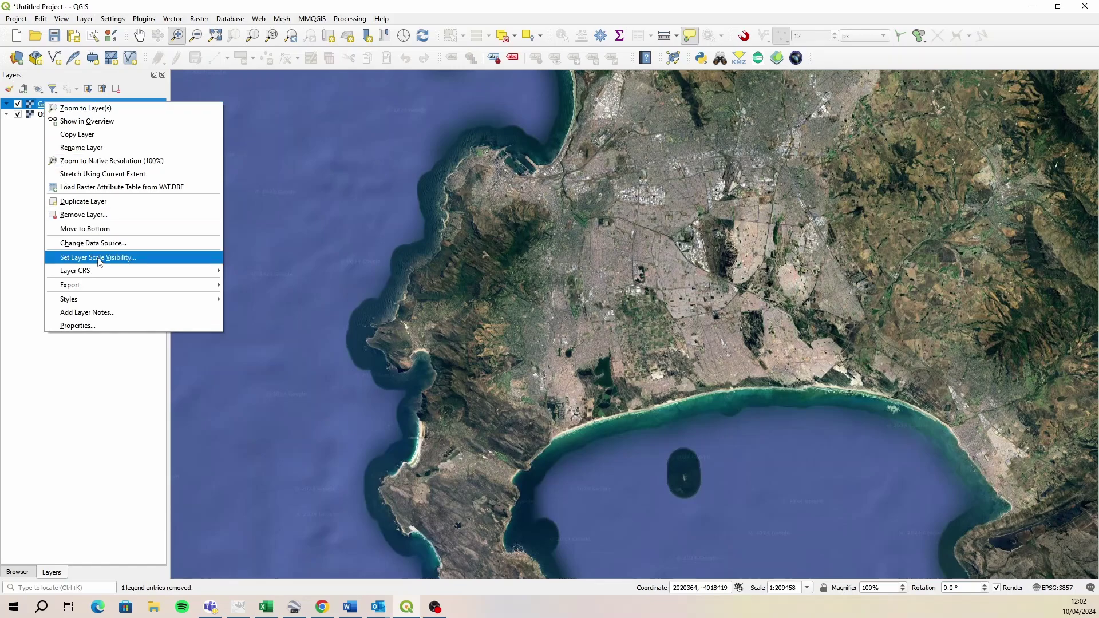
pyautogui.click(100, 262)
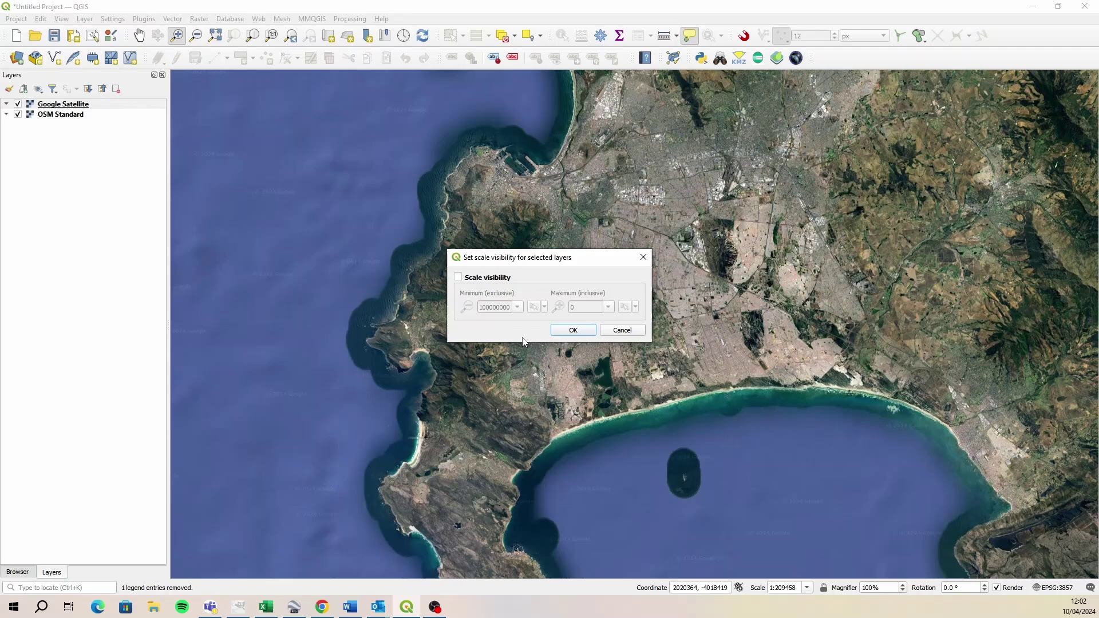
pyautogui.click(458, 278)
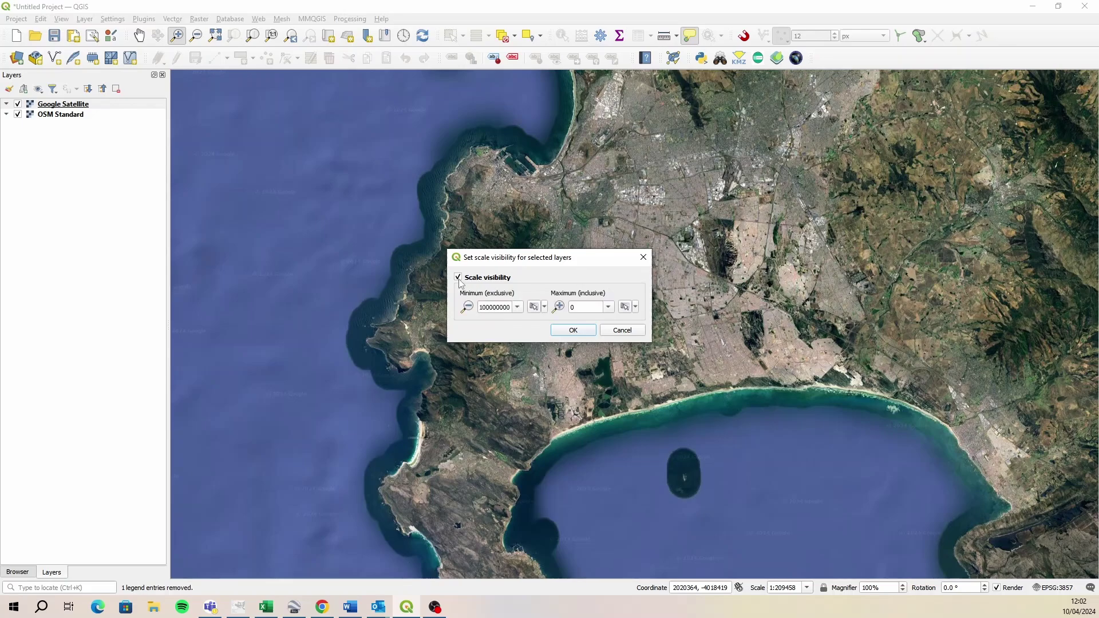
pyautogui.doubleClick(493, 307)
pyautogui.write('1:1000')
pyautogui.click(573, 330)
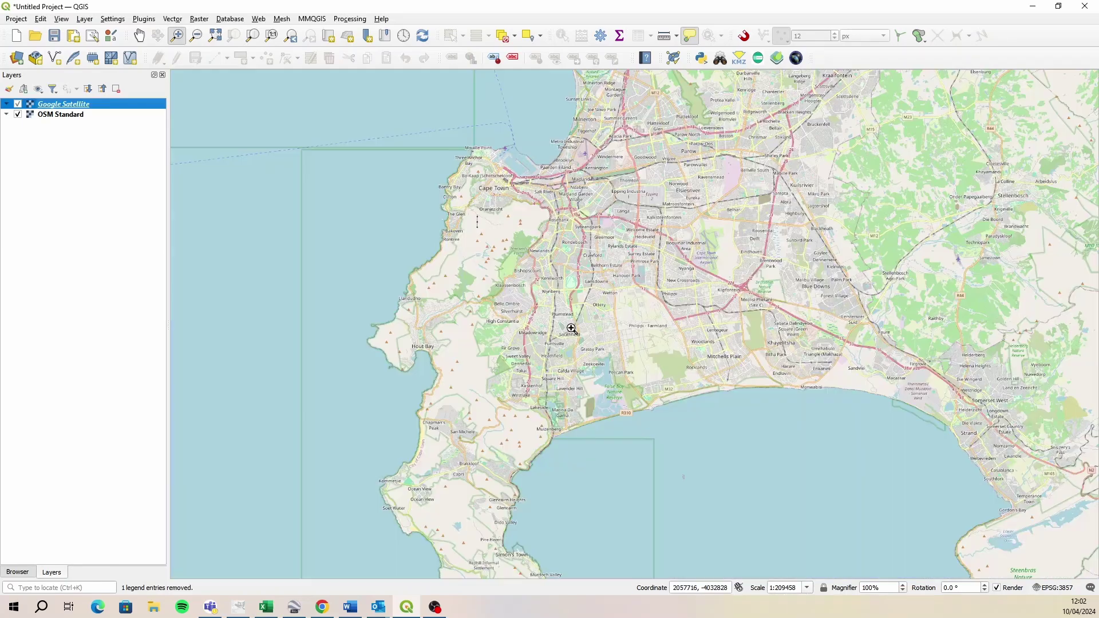
# Step: Enable scale visibility on OSM Standard so it only shows at scales no closer than 1:100000
pyautogui.click(51, 115)
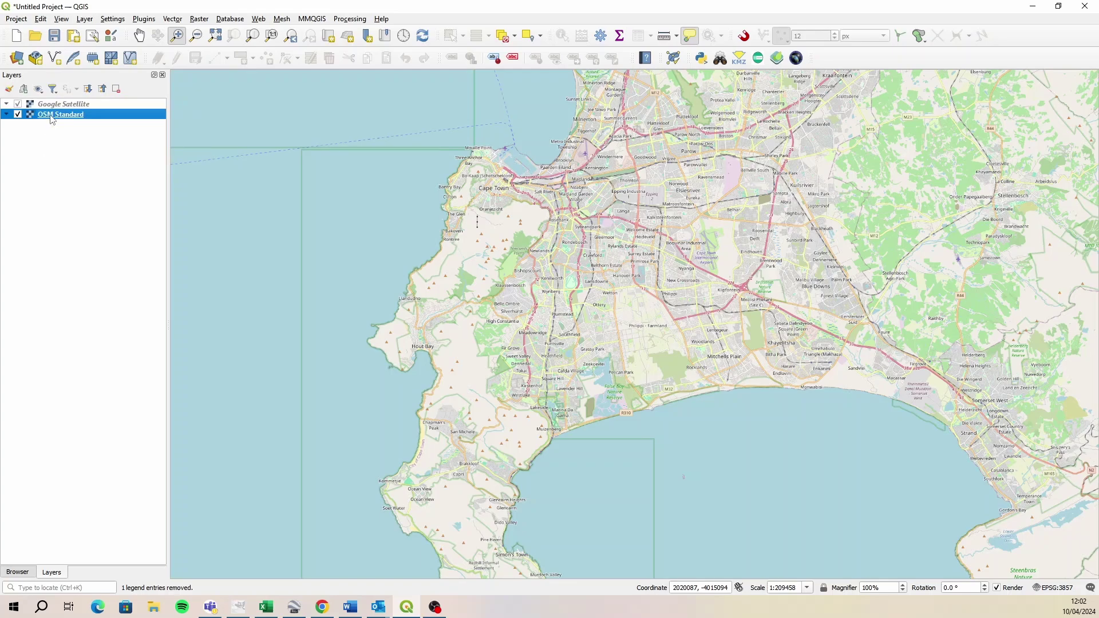
pyautogui.rightClick(87, 116)
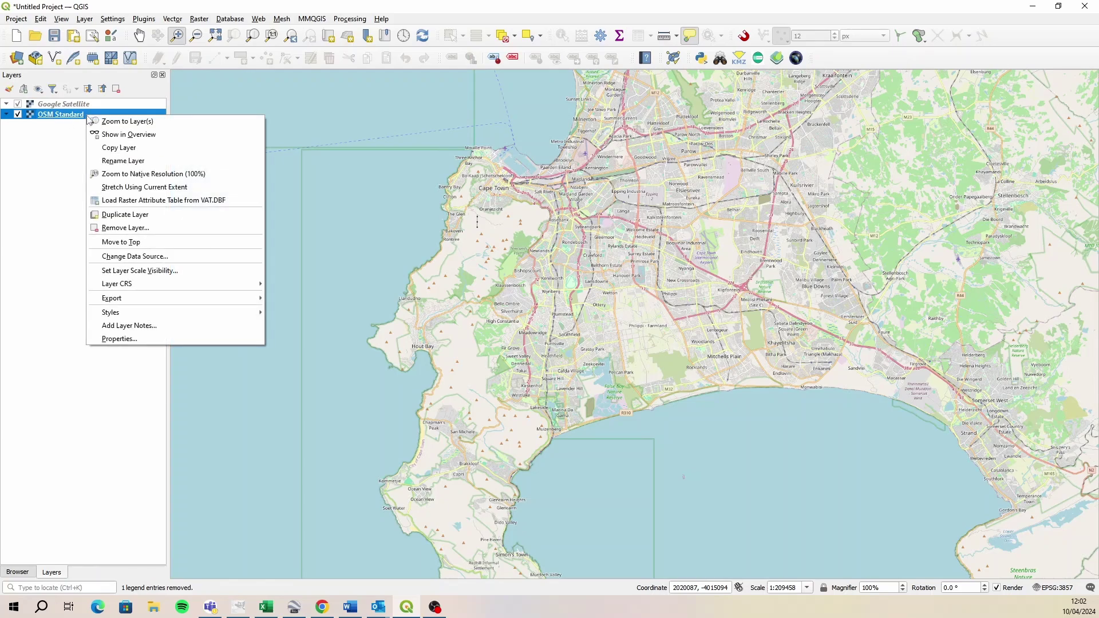
pyautogui.click(153, 272)
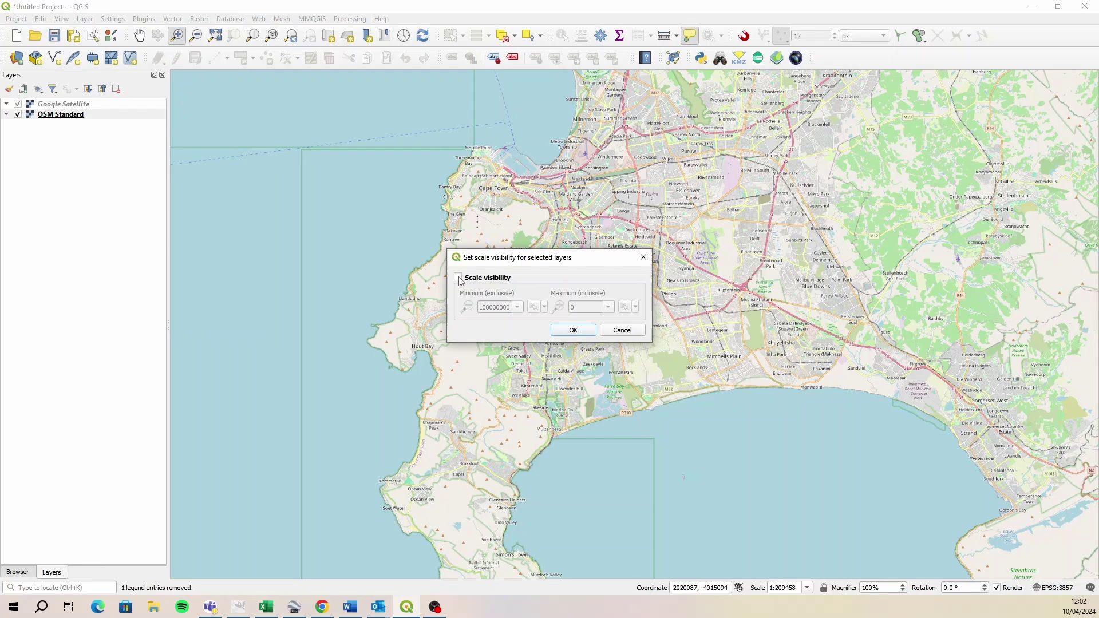
pyautogui.click(458, 277)
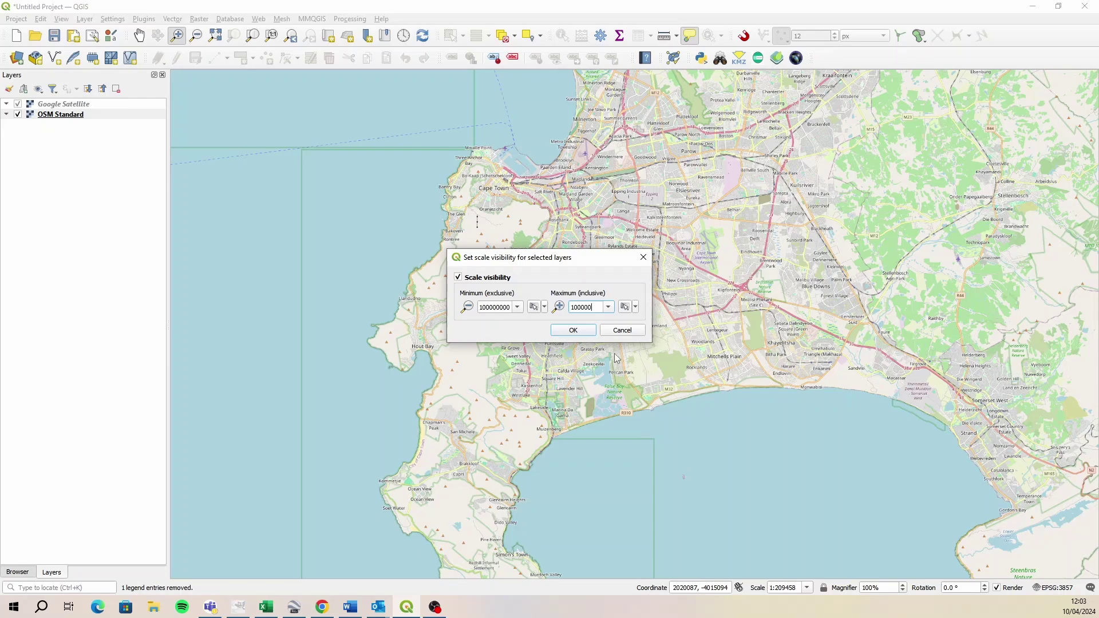
pyautogui.click(579, 331)
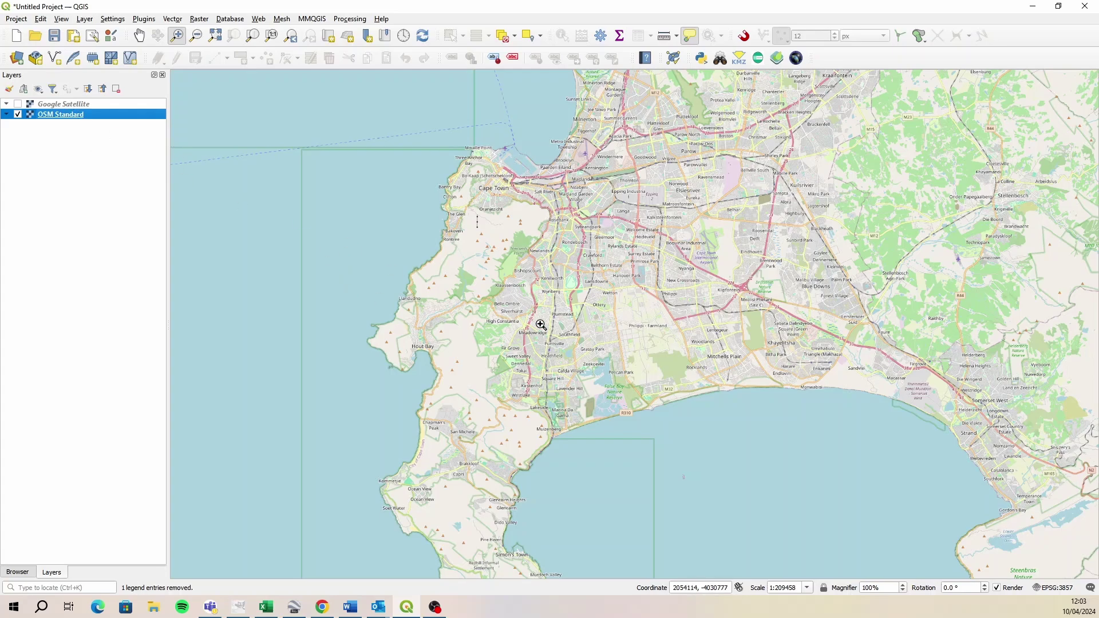
# Step: Switch on Google Satellite and zoom in and out to test the satellite-to-OSM switchover
pyautogui.scroll(1, 549, 347)
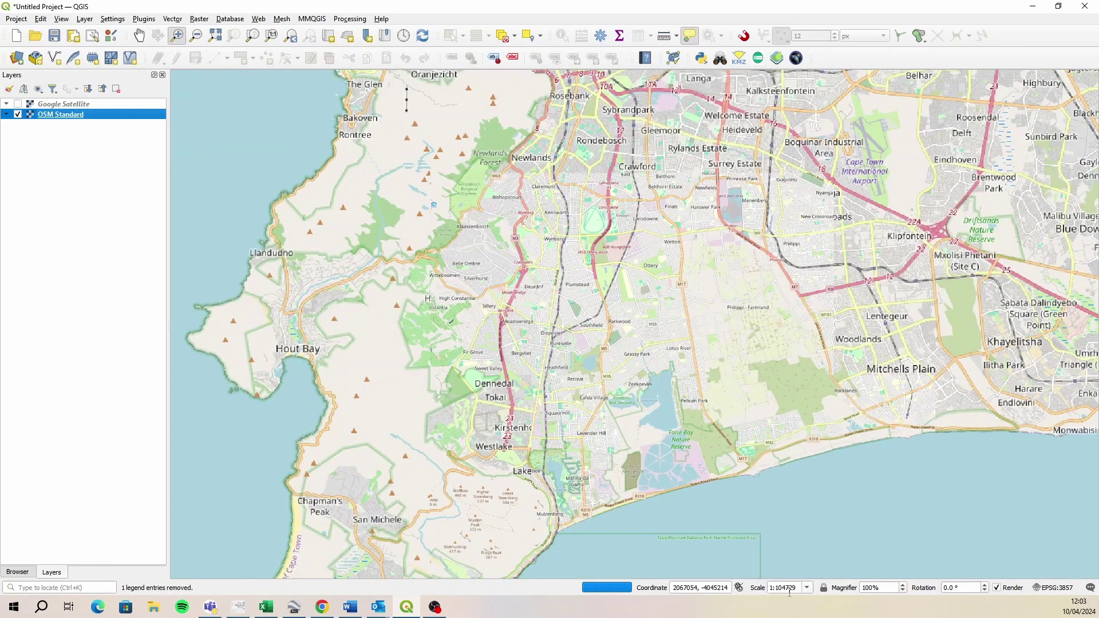
pyautogui.click(545, 361)
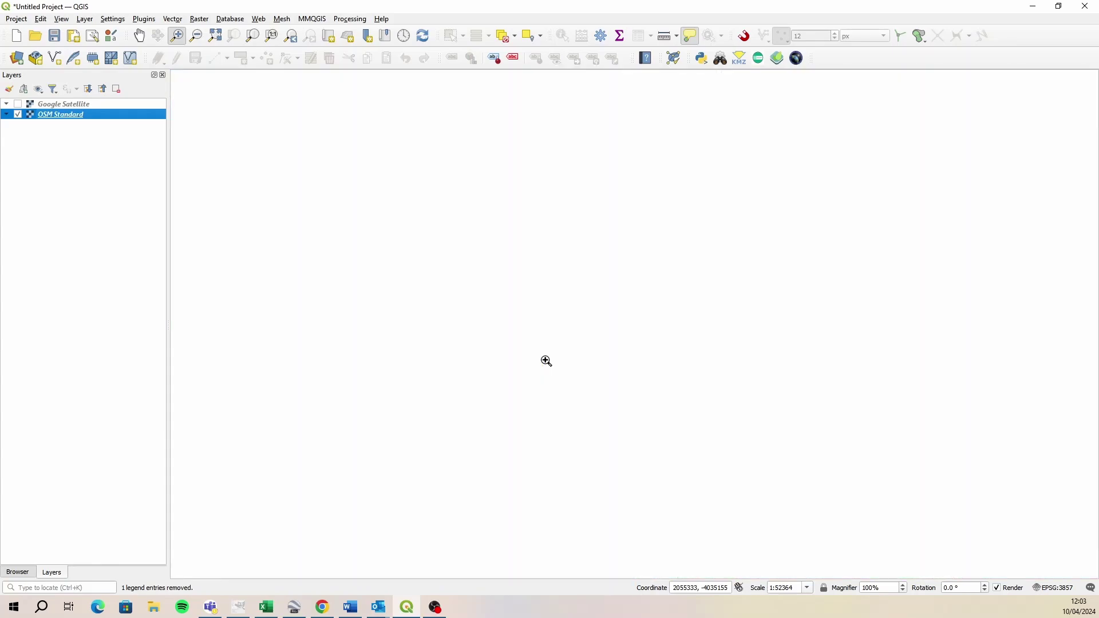
pyautogui.click(18, 104)
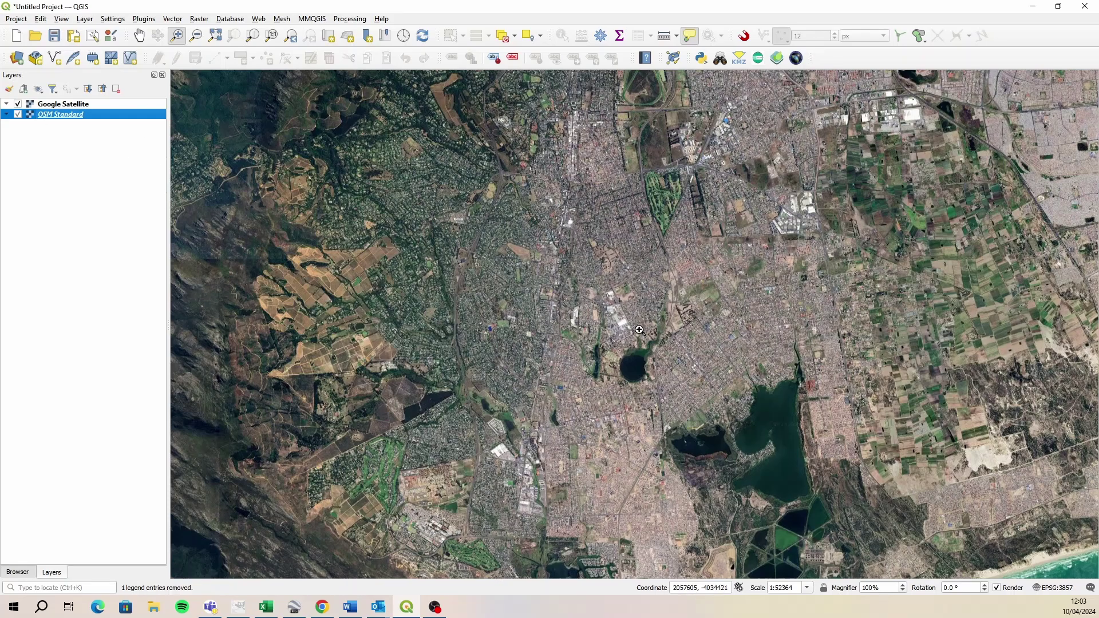
pyautogui.scroll(-2, 639, 330)
pyautogui.scroll(2, 634, 341)
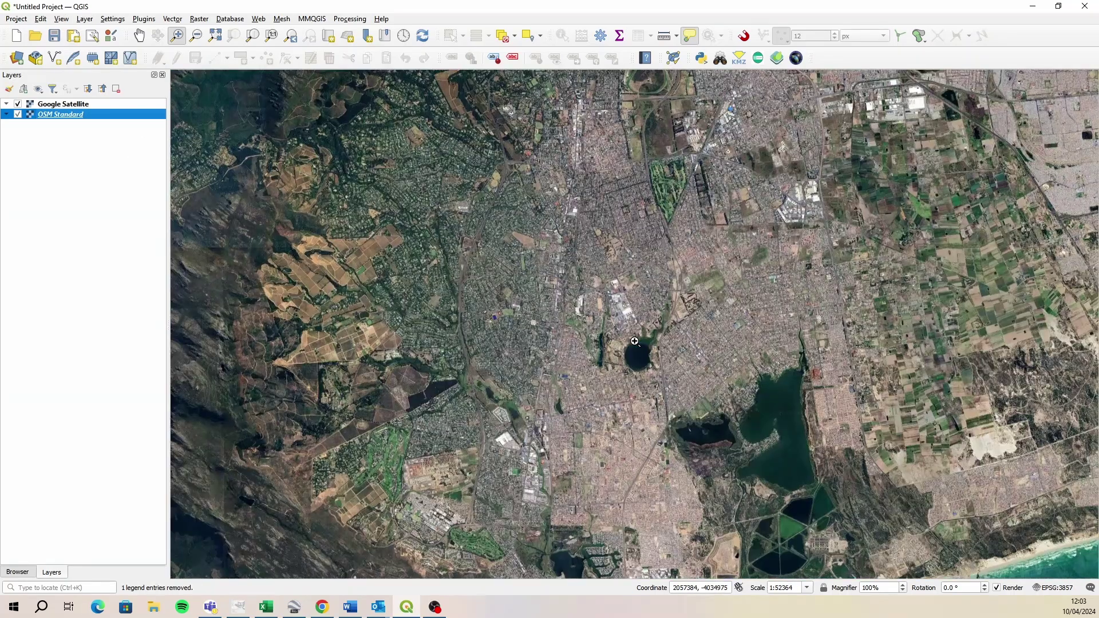
pyautogui.scroll(-1, 634, 342)
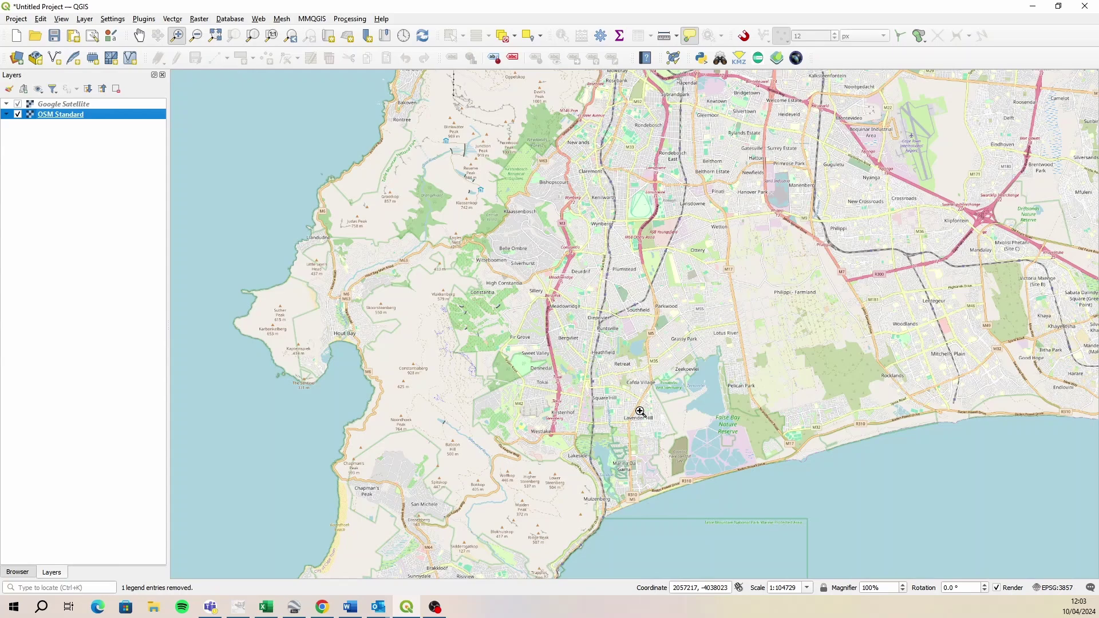
pyautogui.scroll(1, 571, 337)
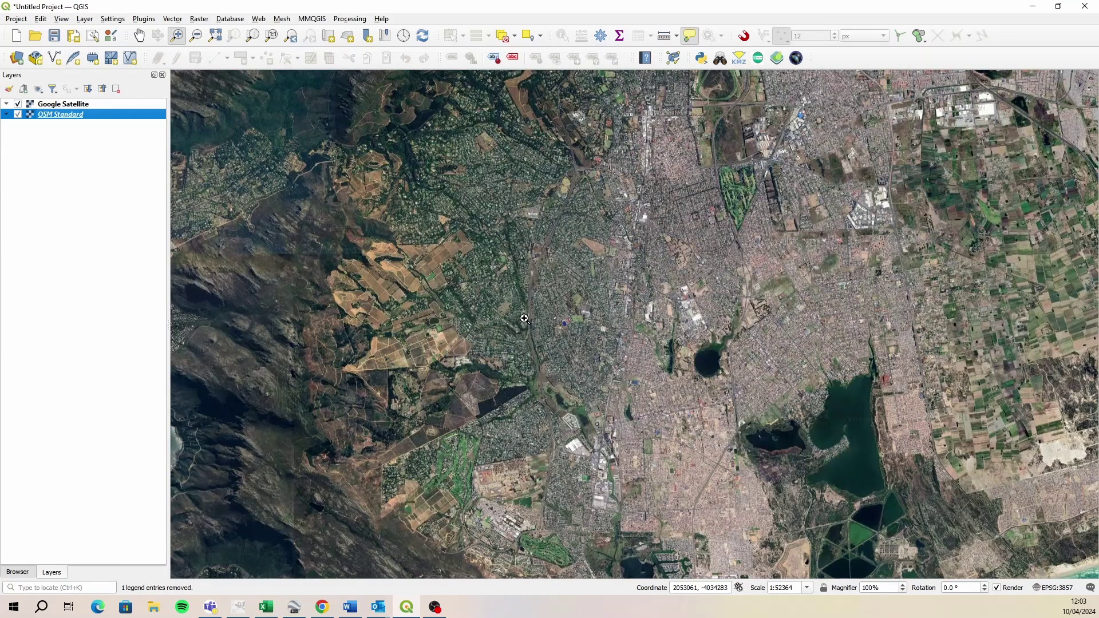
pyautogui.scroll(-1, 573, 323)
pyautogui.scroll(-1, 436, 314)
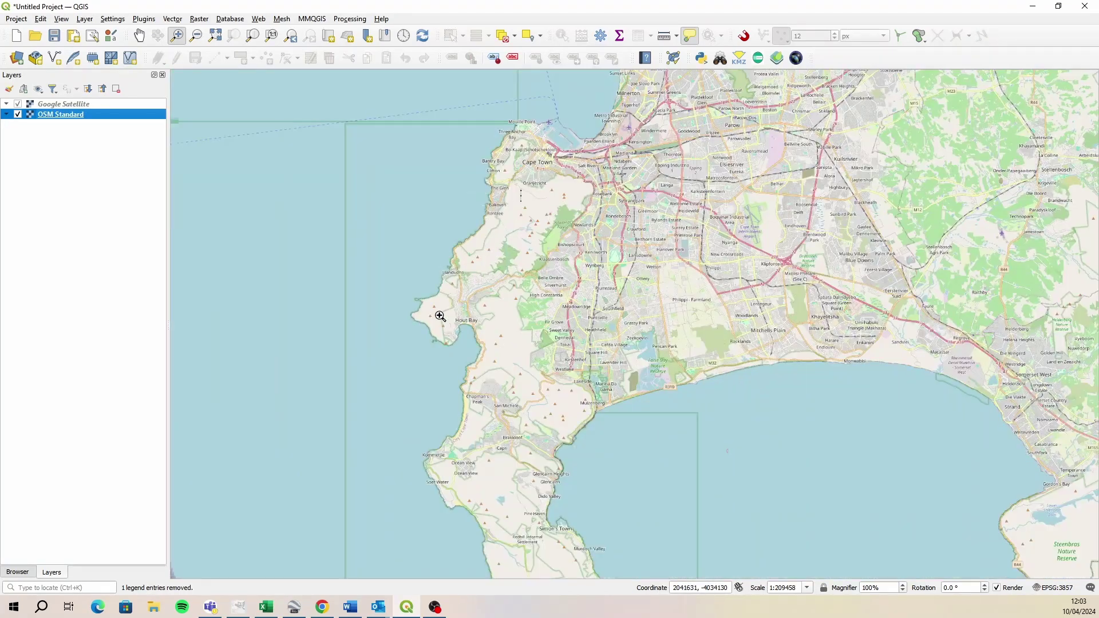
pyautogui.scroll(-2, 367, 310)
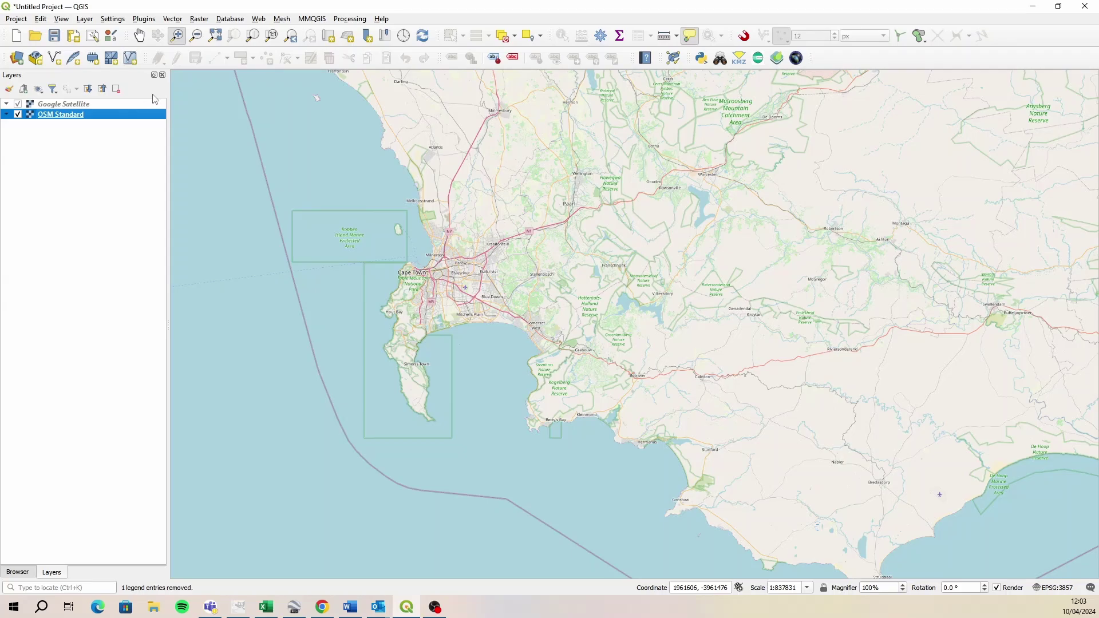
# Step: Create an empty print layout titled 'A4' from the Layout Manager
pyautogui.click(92, 36)
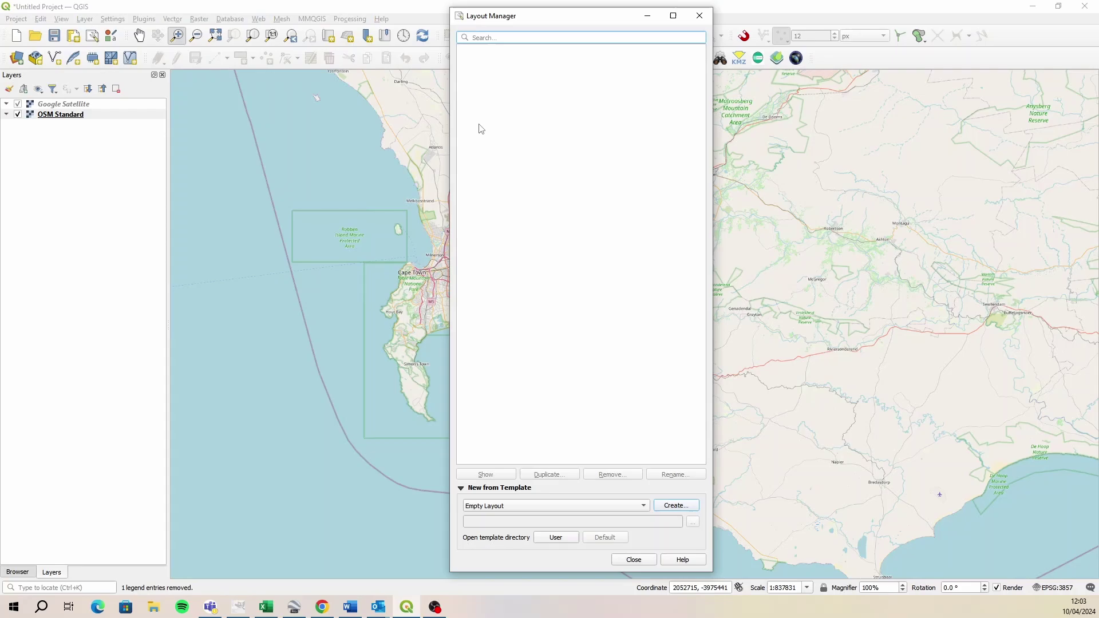
pyautogui.click(667, 508)
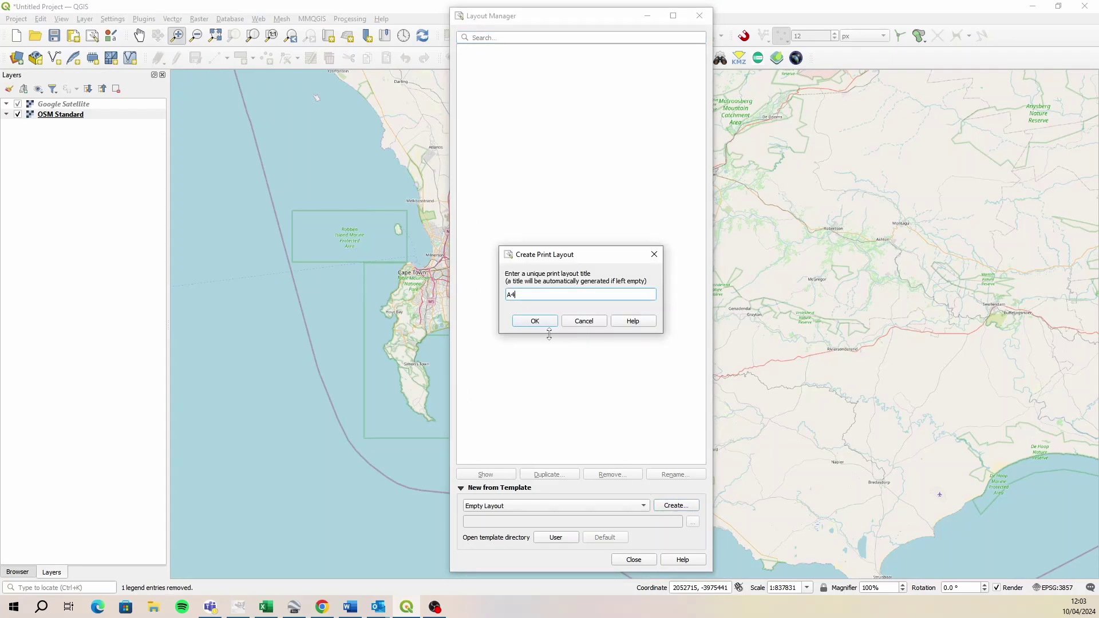
pyautogui.write('A4')
pyautogui.click(535, 321)
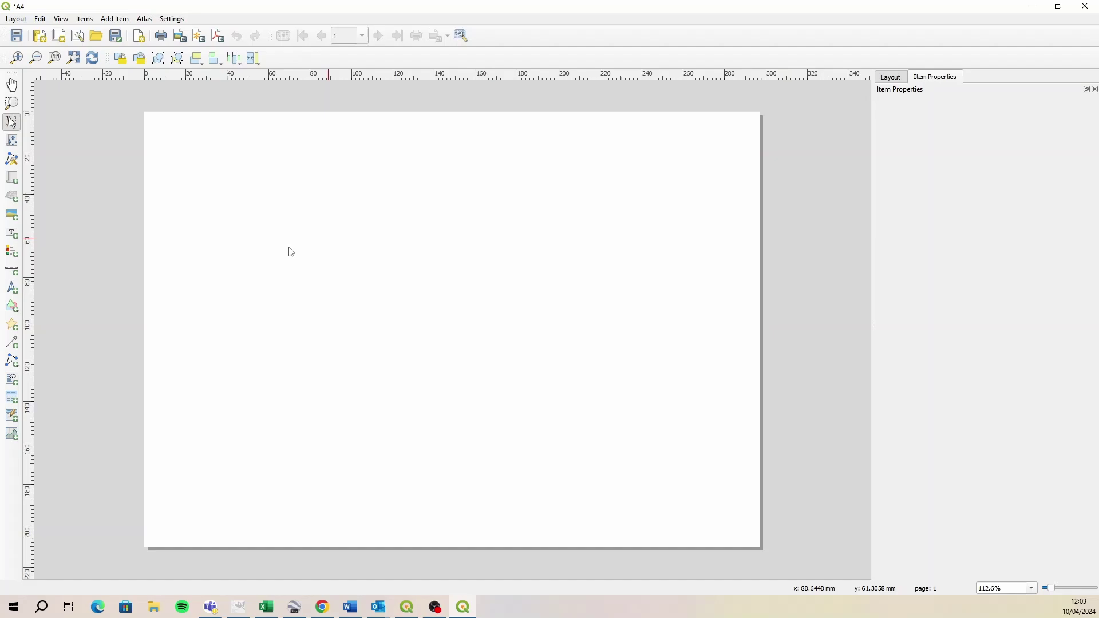
# Step: Draw a map item spanning the A4 page from its top-left to bottom-right corner
pyautogui.click(12, 178)
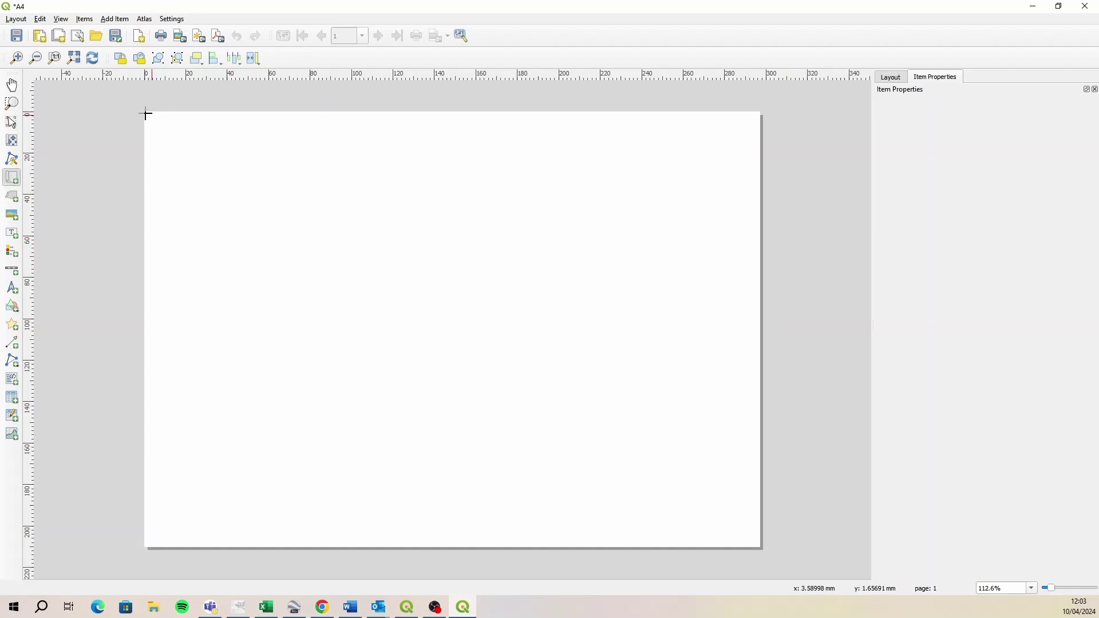
pyautogui.moveTo(145, 113); pyautogui.dragTo(759, 547)
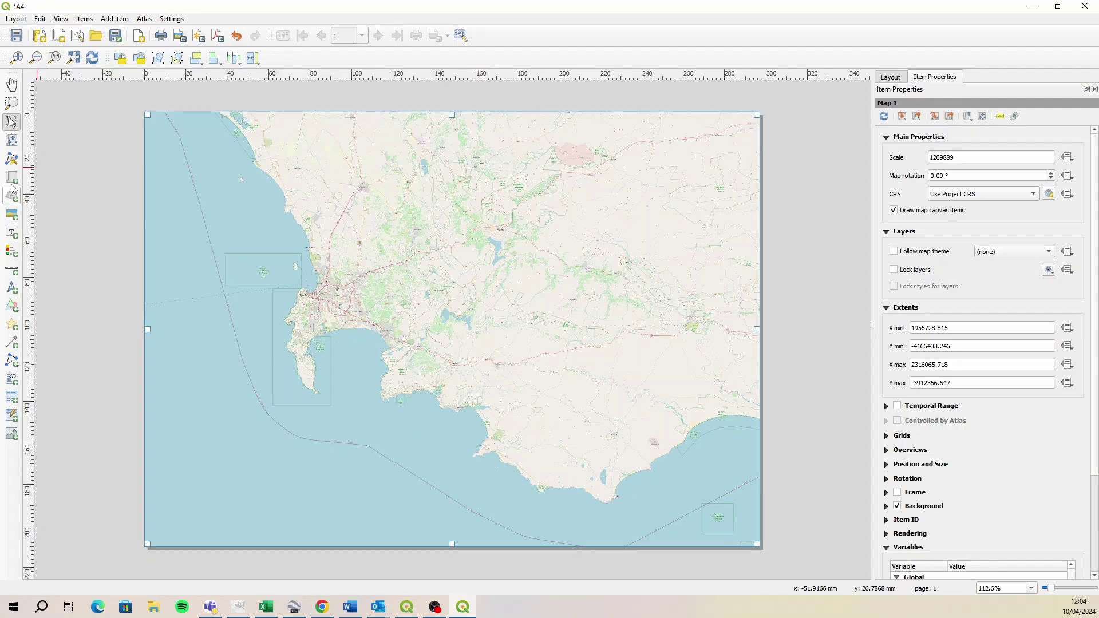
# Step: Zoom the main QGIS canvas in on Cape Town
pyautogui.click(406, 607)
pyautogui.click(707, 20)
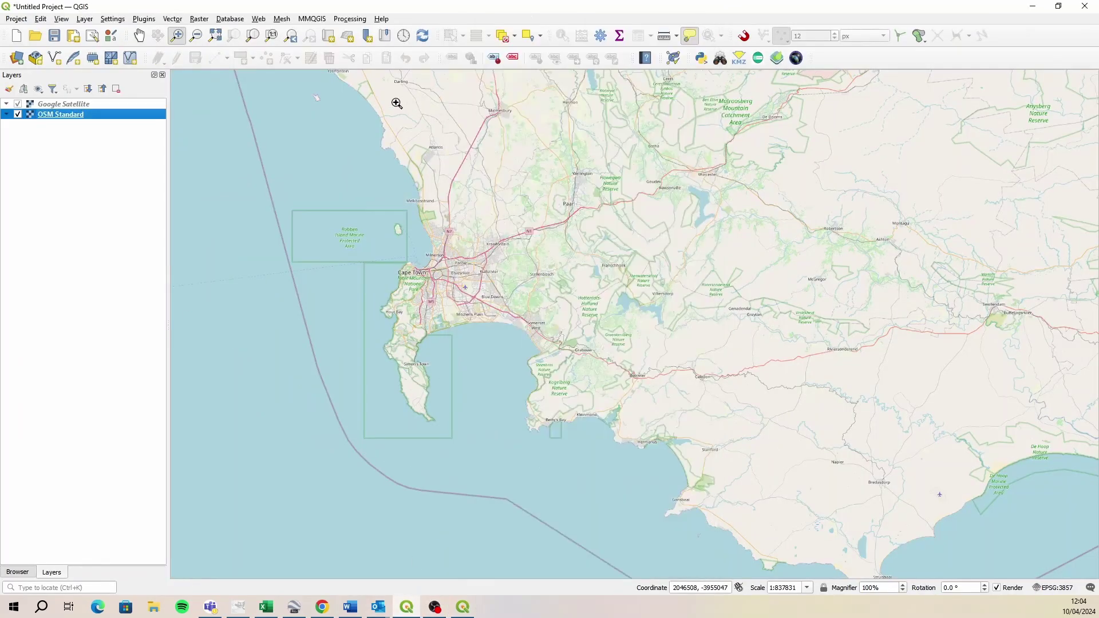
pyautogui.moveTo(359, 243); pyautogui.dragTo(550, 392)
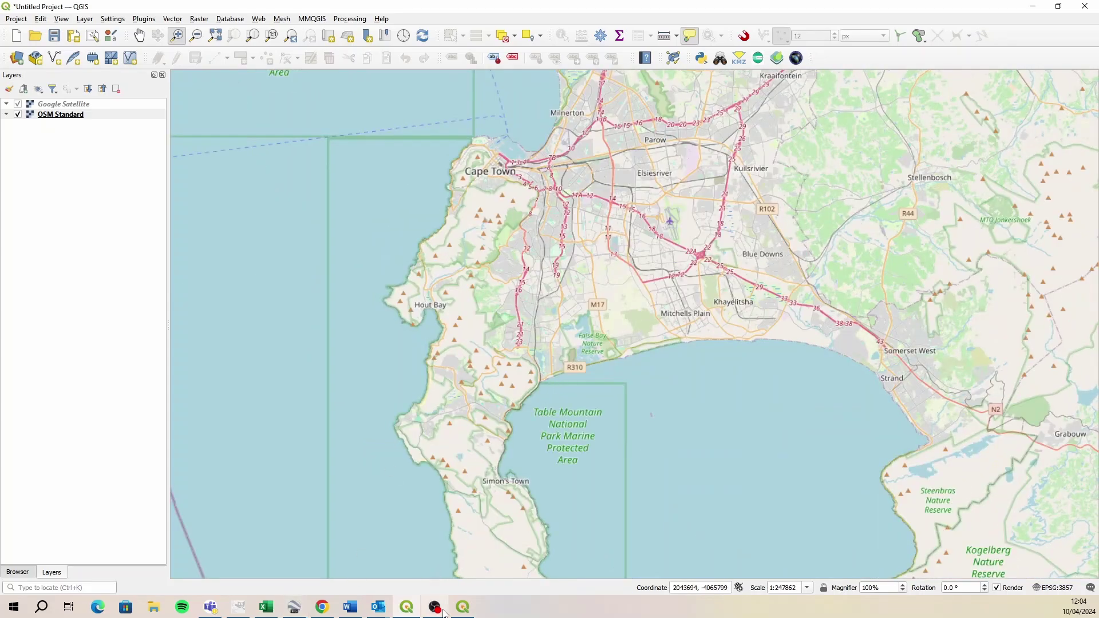
# Step: Match the layout map to the main canvas extent and set its scale to 1:90000
pyautogui.click(463, 606)
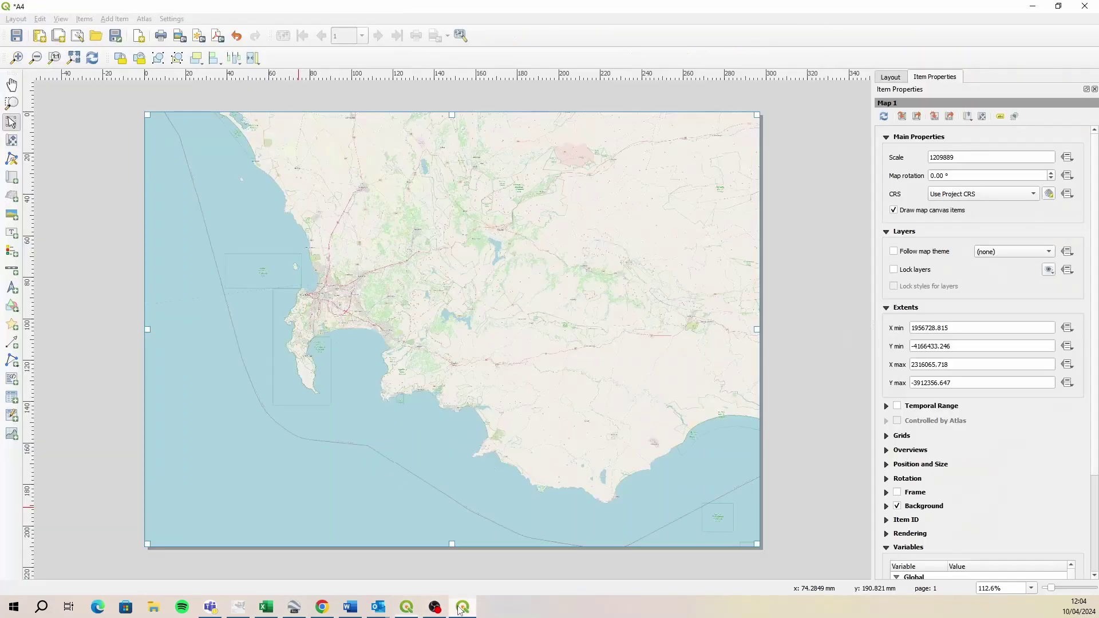
pyautogui.click(902, 117)
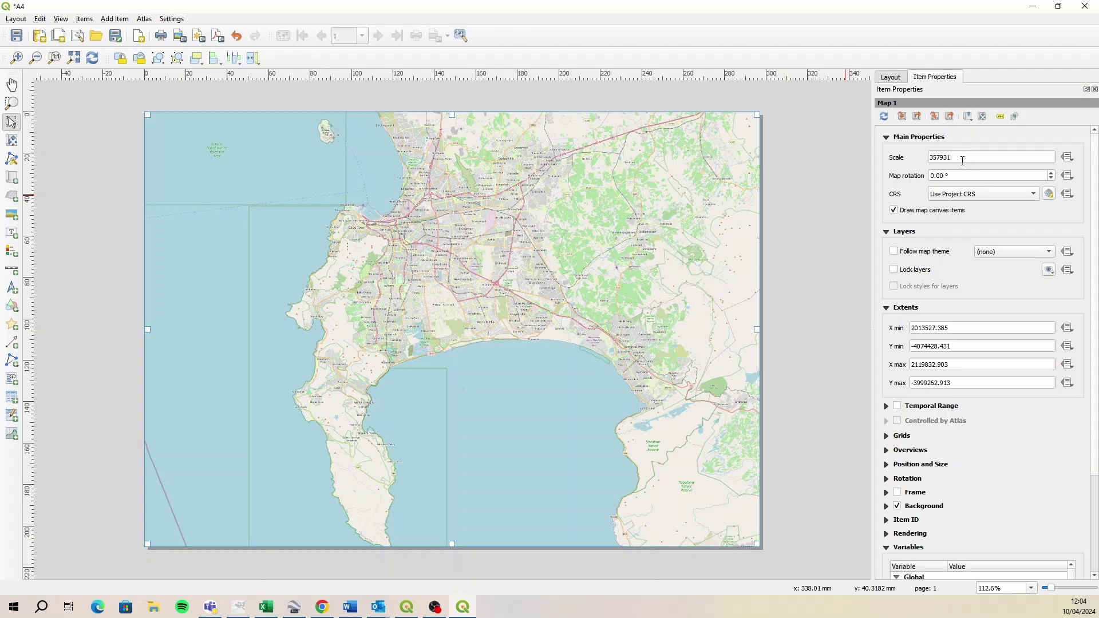
pyautogui.doubleClick(962, 160)
pyautogui.write('1')
pyautogui.press('Return')
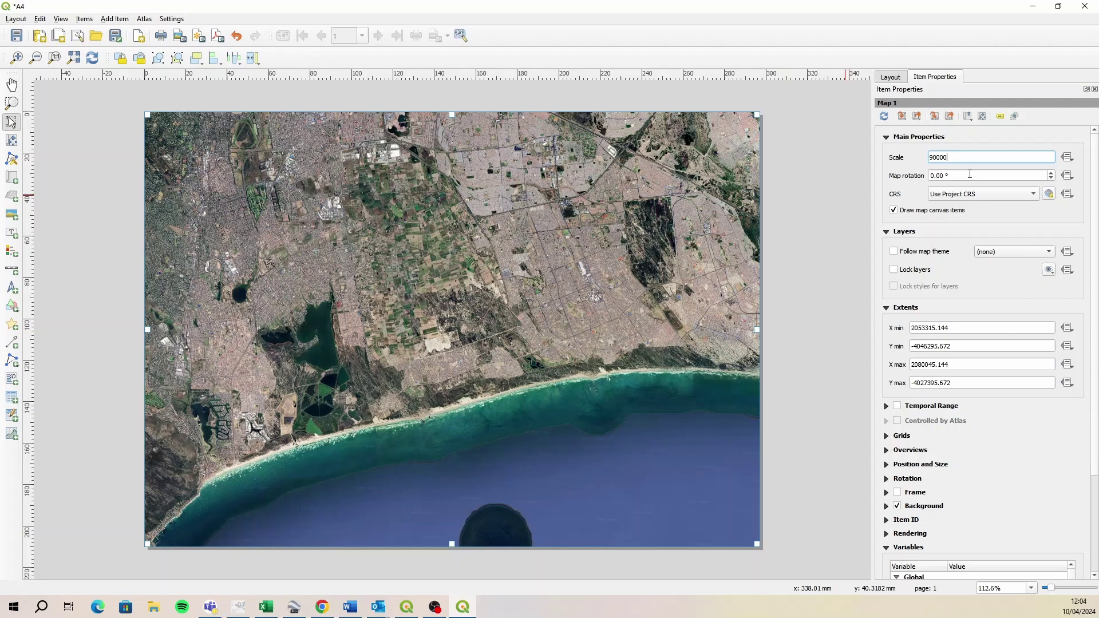
# Step: Pan the main map's content to centre Table Bay, the harbour and central Cape Town
pyautogui.click(11, 140)
pyautogui.moveTo(293, 265); pyautogui.dragTo(690, 364)
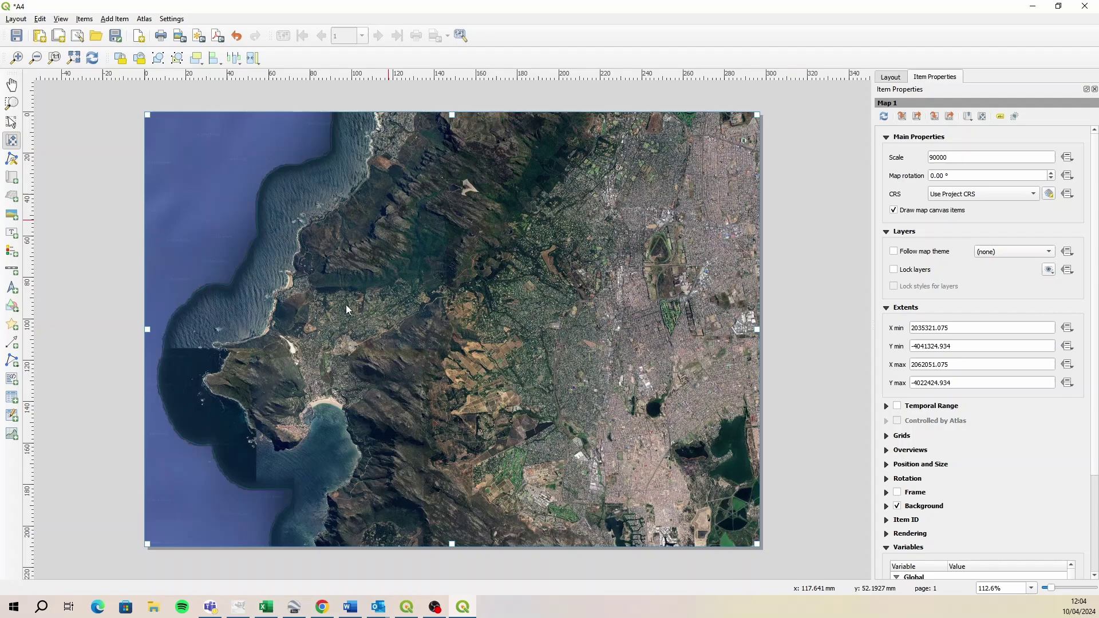
pyautogui.moveTo(460, 197); pyautogui.dragTo(456, 469)
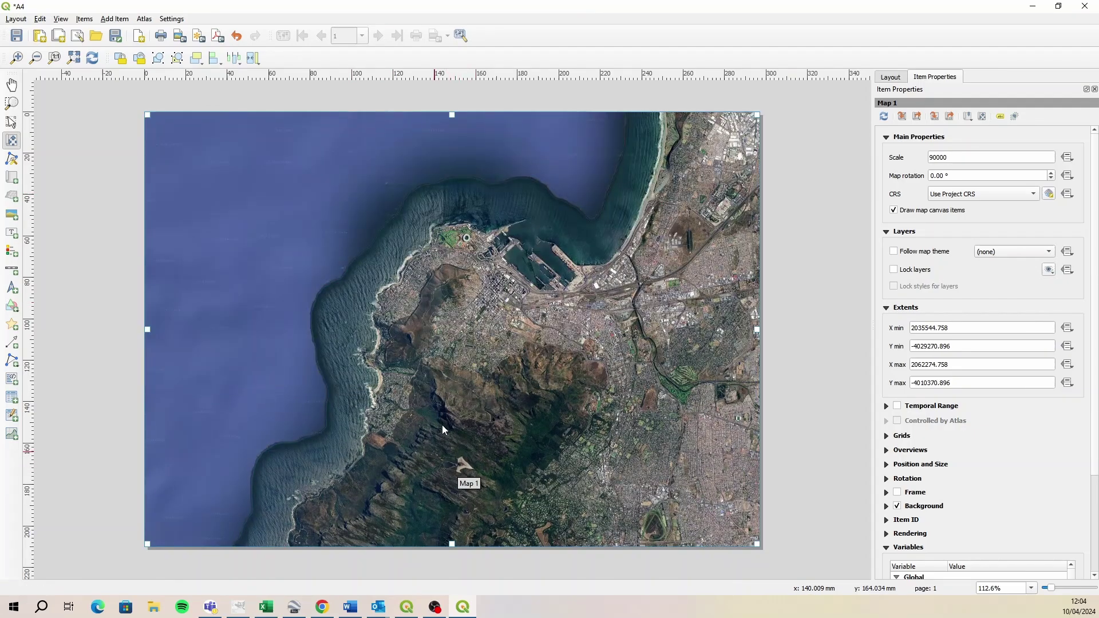
pyautogui.moveTo(487, 362); pyautogui.dragTo(472, 430)
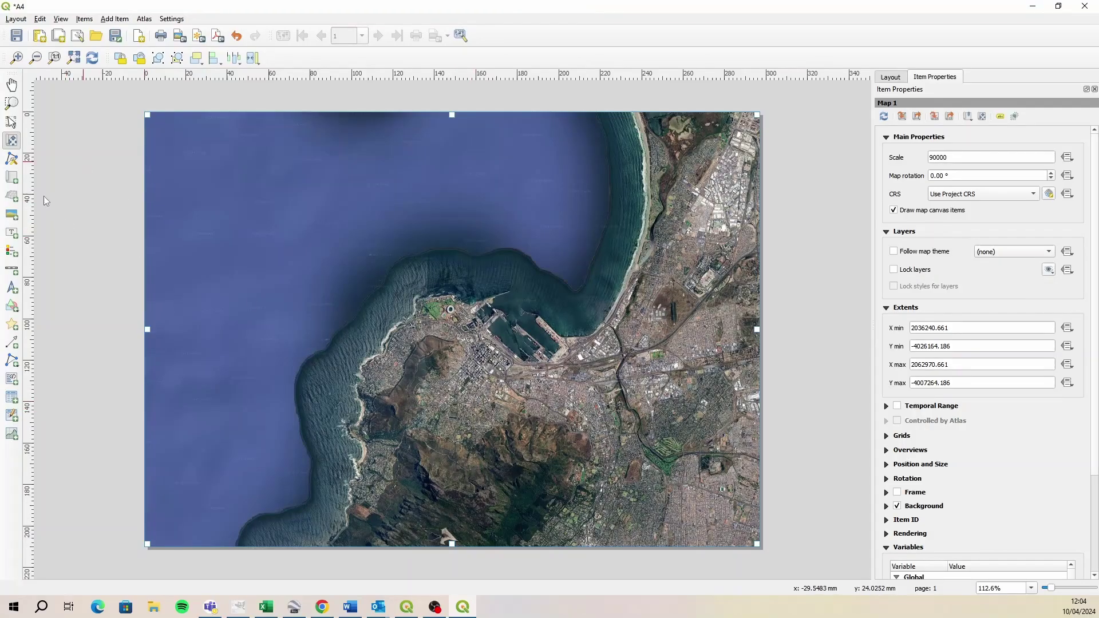
pyautogui.click(12, 177)
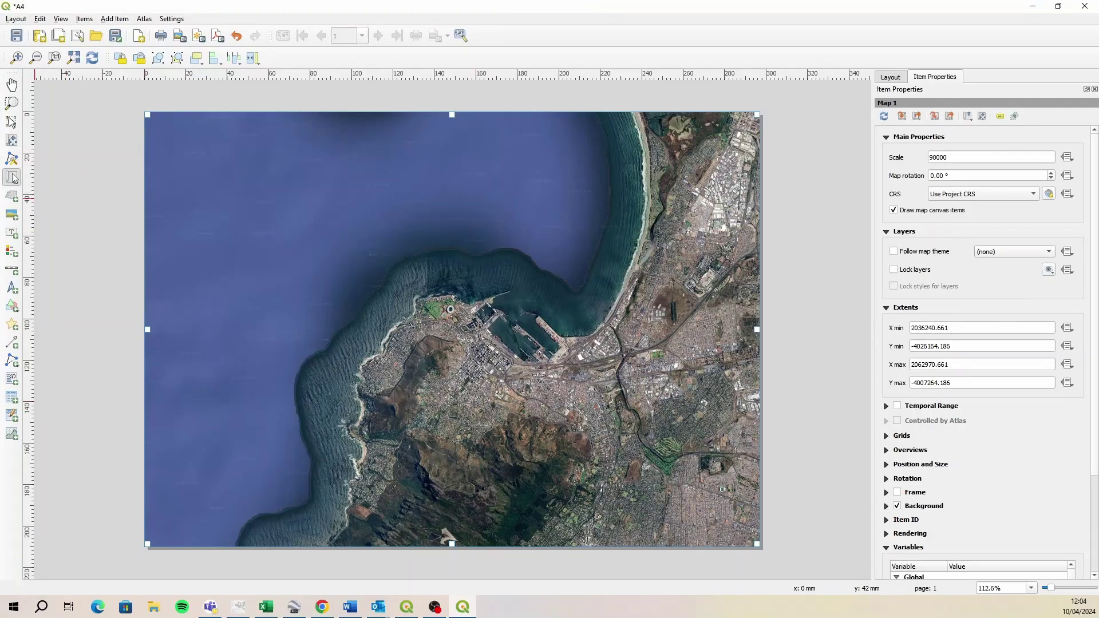
# Step: Draw inset Map 2 in the page's top-left corner showing the OSM Cape Peninsula
pyautogui.moveTo(159, 135); pyautogui.dragTo(355, 271)
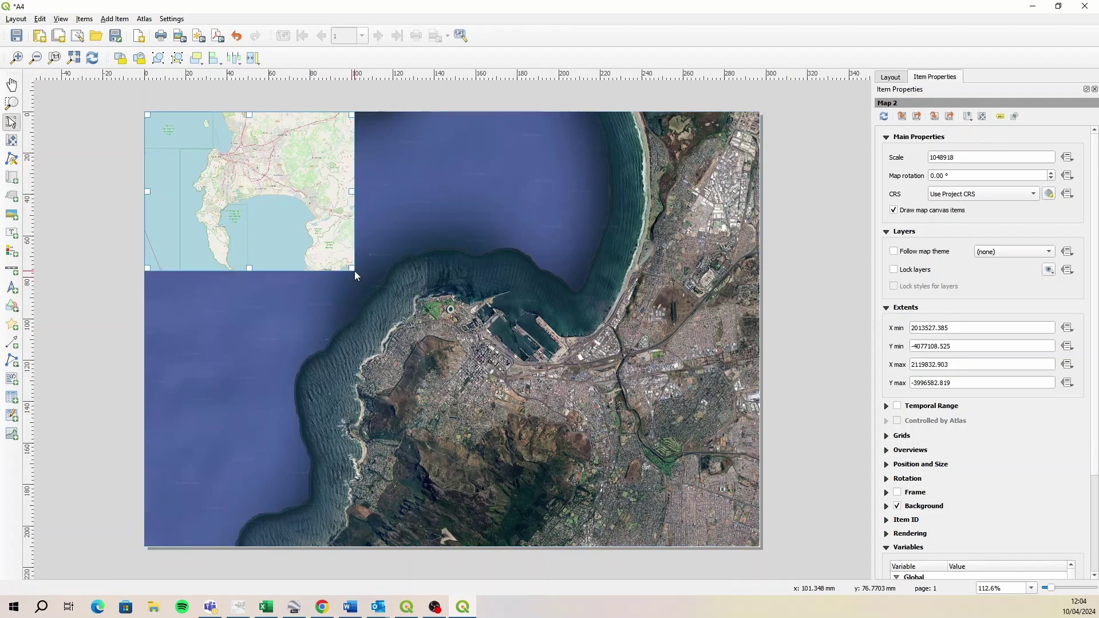
# Step: Add Overview 1 to Map 2 with Map 1 as its frame, marking the main extent in red
pyautogui.click(885, 449)
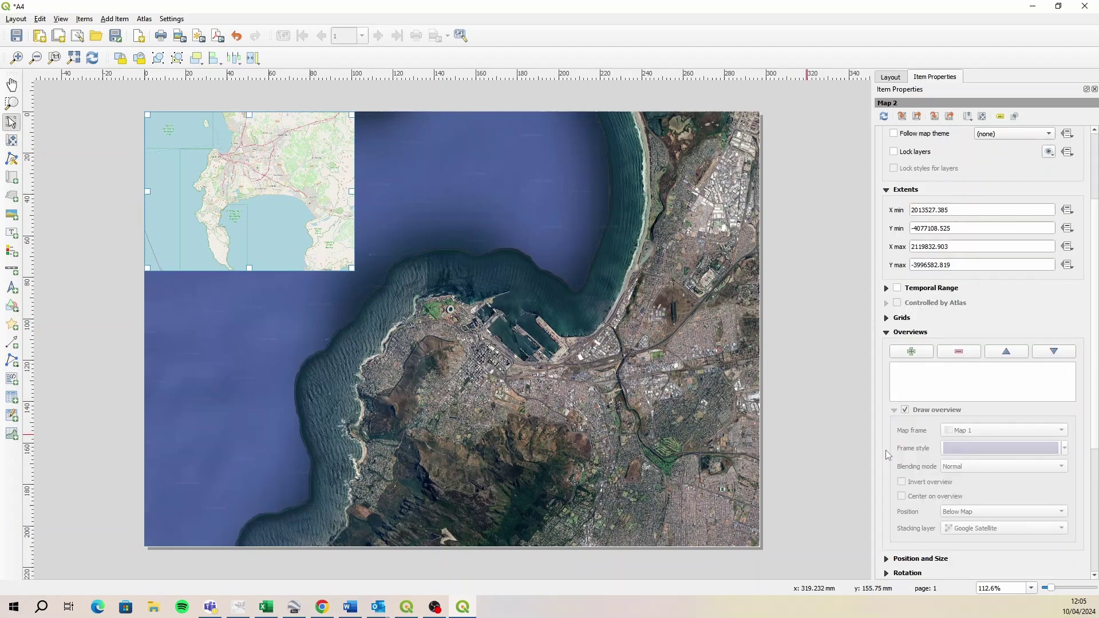
pyautogui.click(913, 353)
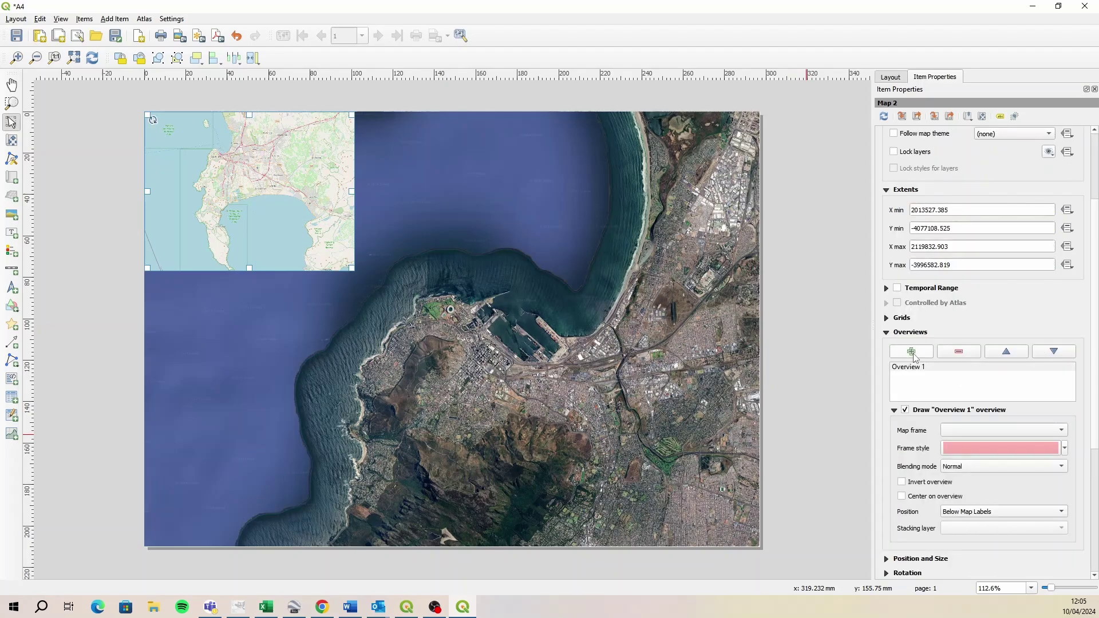
pyautogui.click(999, 431)
pyautogui.click(996, 432)
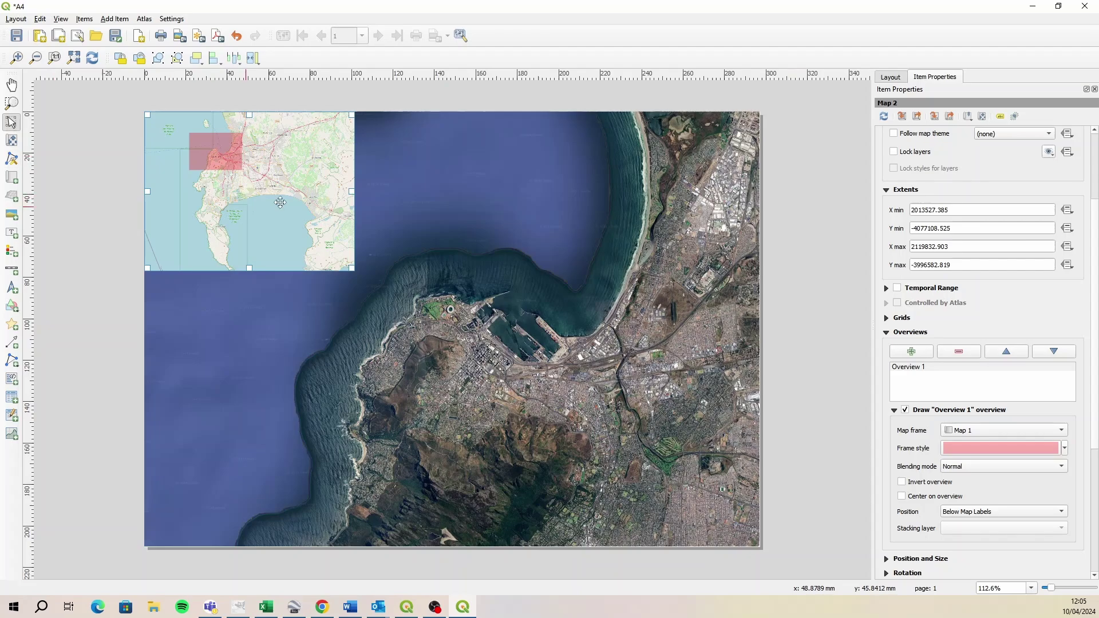
pyautogui.moveTo(1096, 232); pyautogui.dragTo(1097, 155)
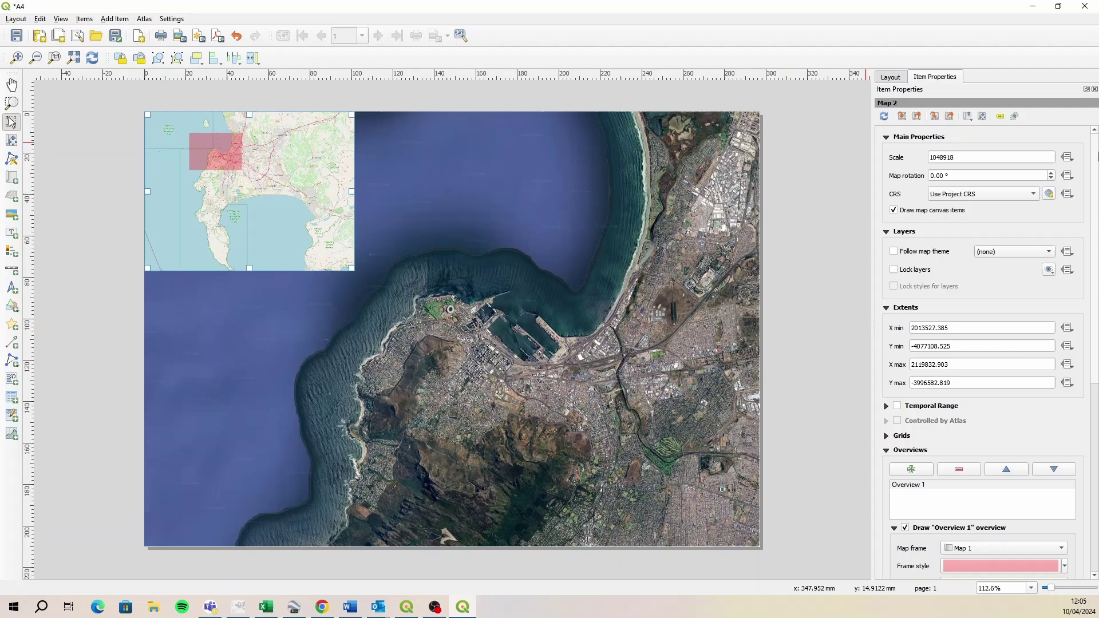
# Step: Change the inset Map 2's scale to 1:2000000
pyautogui.moveTo(963, 161); pyautogui.dragTo(914, 160)
pyautogui.write('2000000')
pyautogui.press('Return')
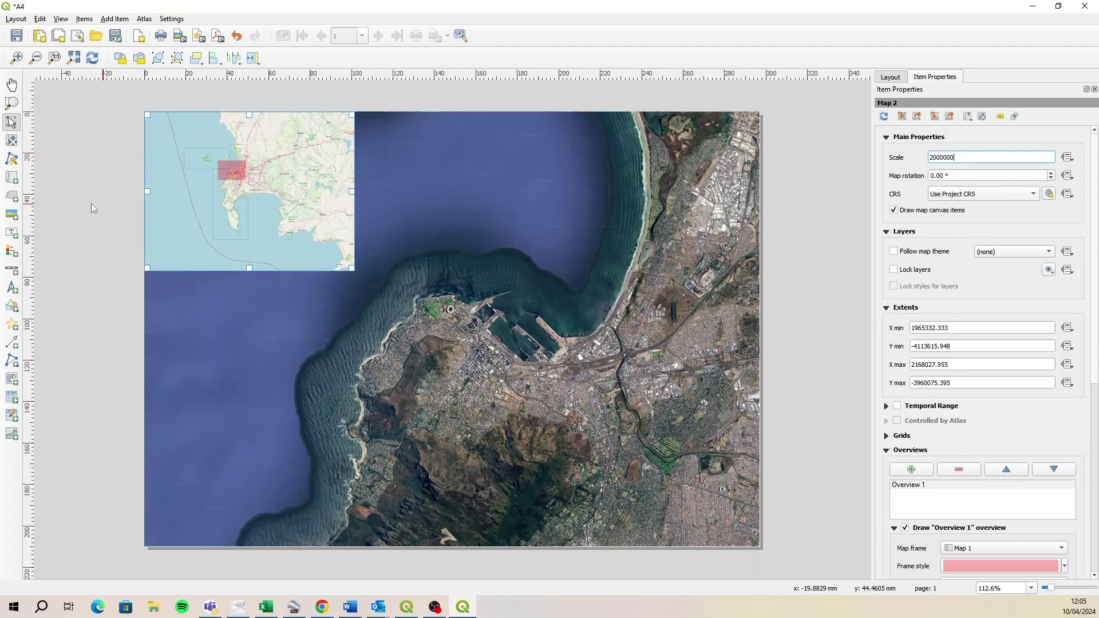